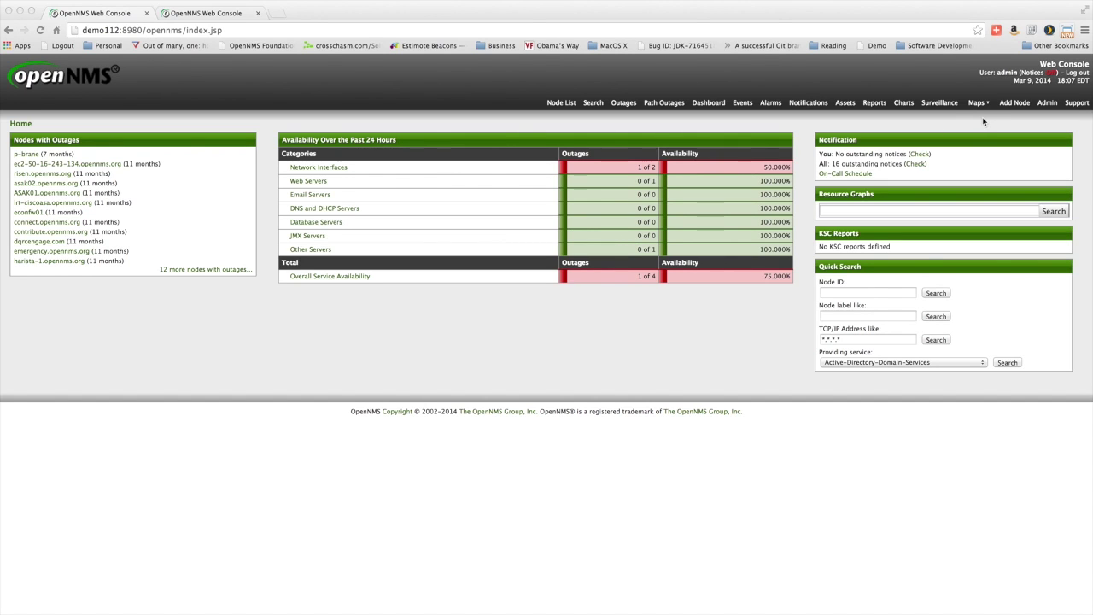
Open the SVG network topology maps and switch them to Admin Mode.
mouse_move(979, 106)
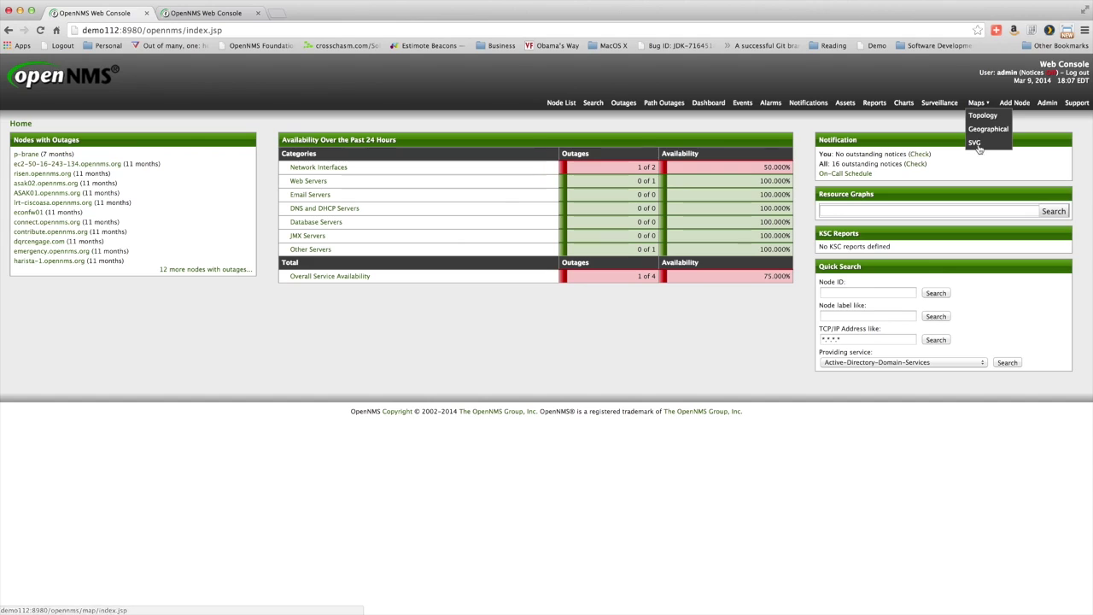
left_click(975, 143)
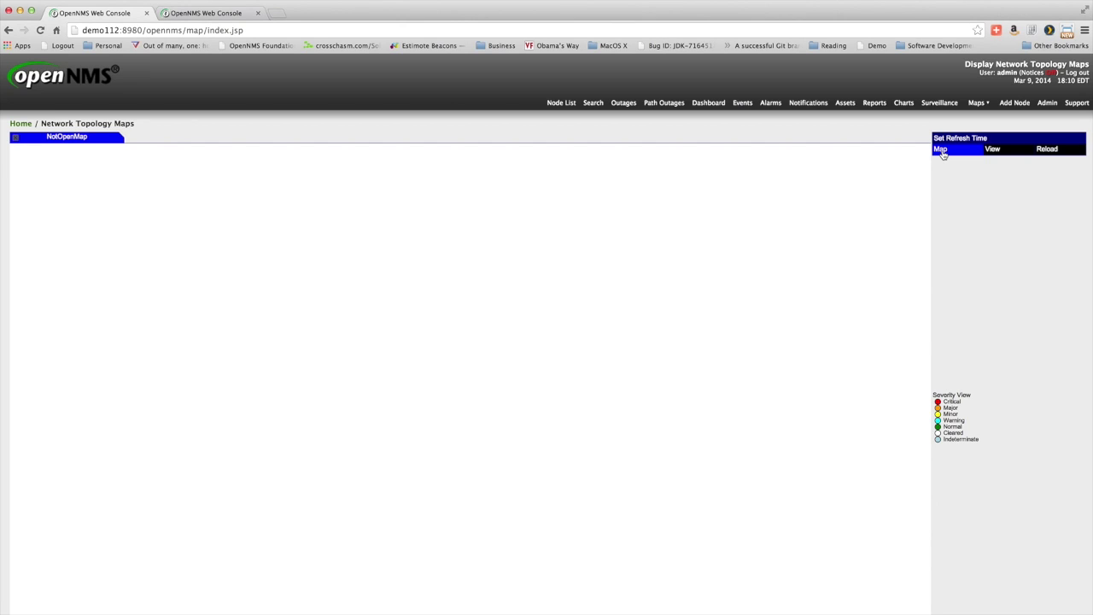
left_click(941, 150)
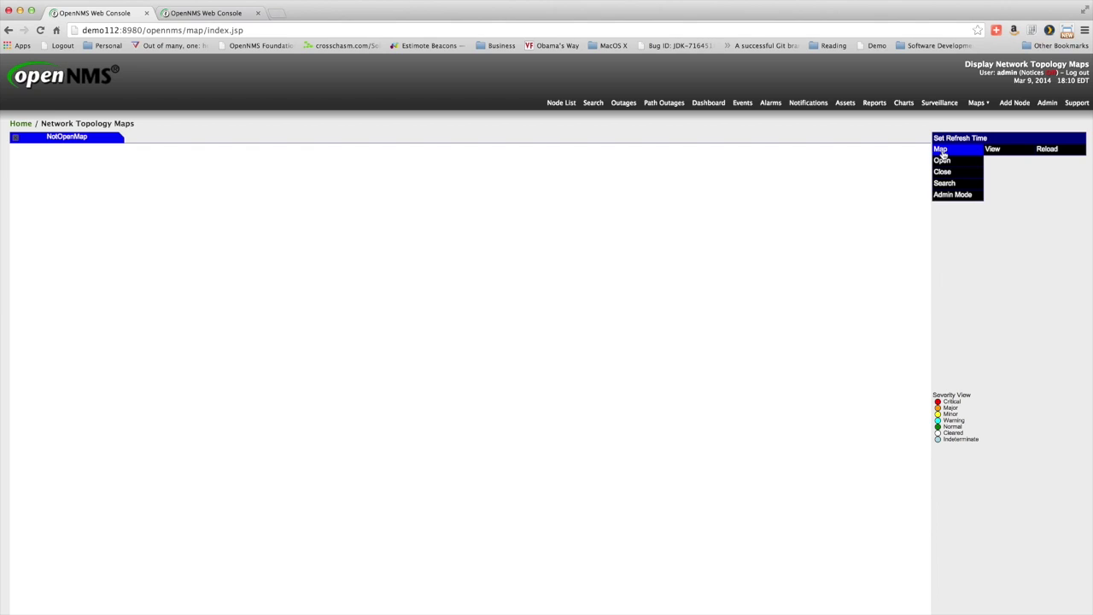
left_click(946, 196)
Create a new map and rename it "US Map".
left_click(940, 150)
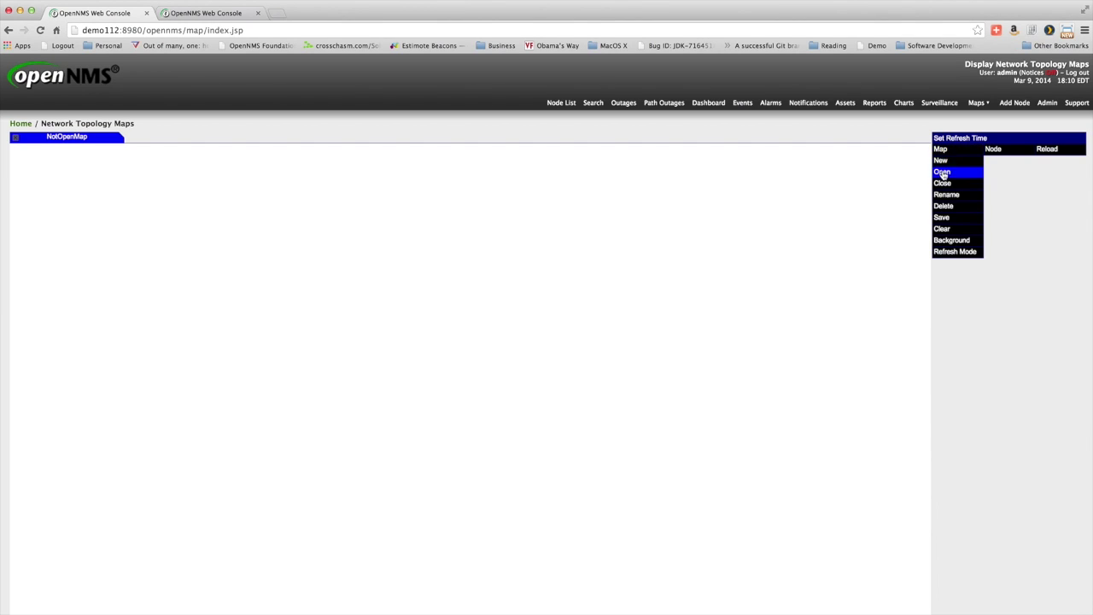
left_click(942, 160)
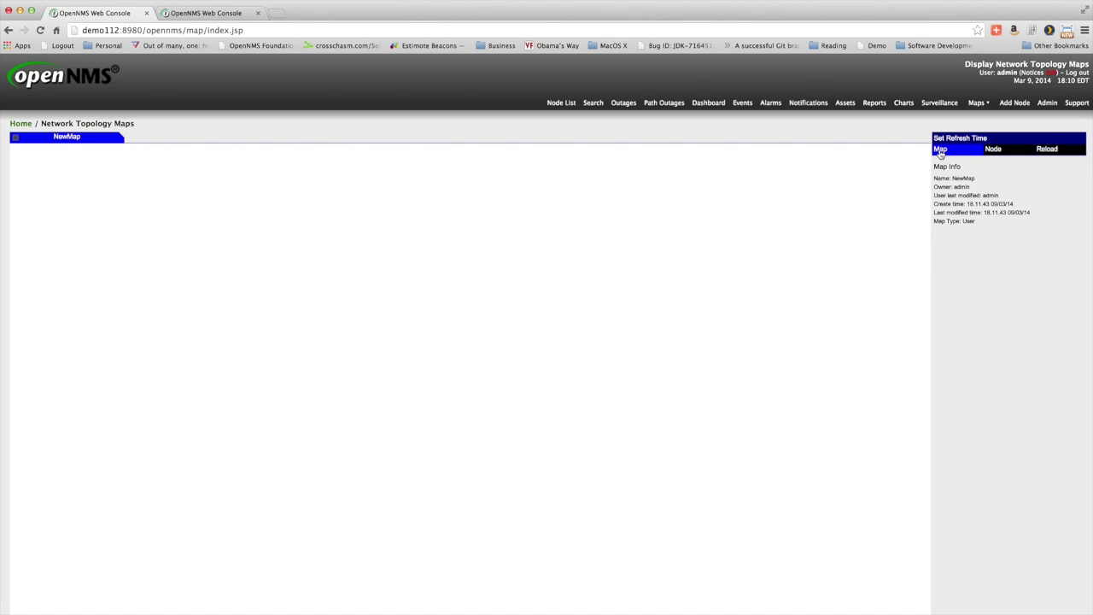
left_click(940, 151)
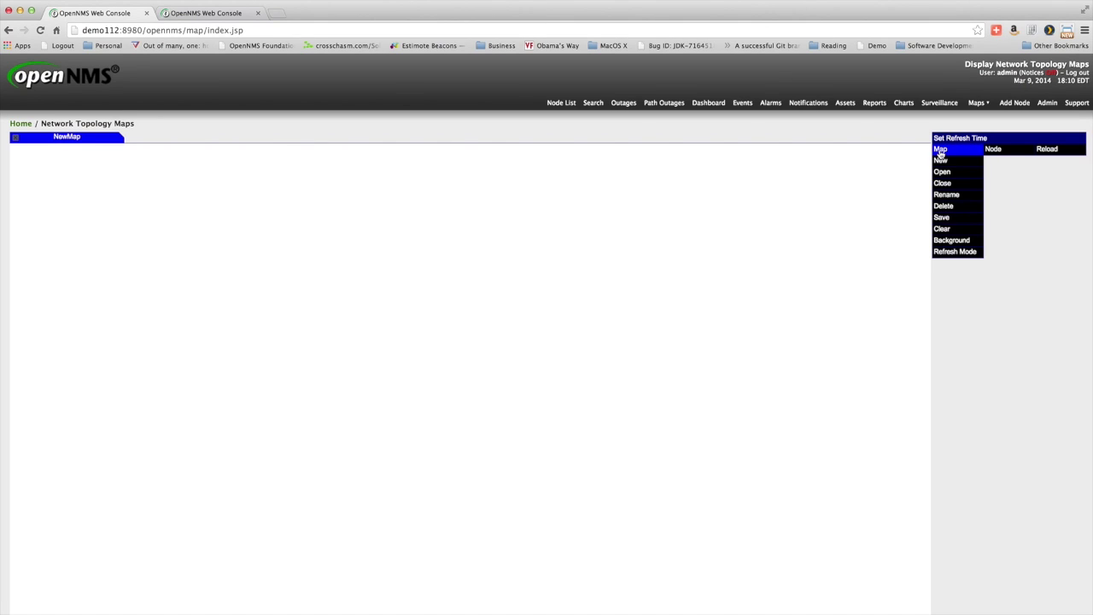
left_click(944, 196)
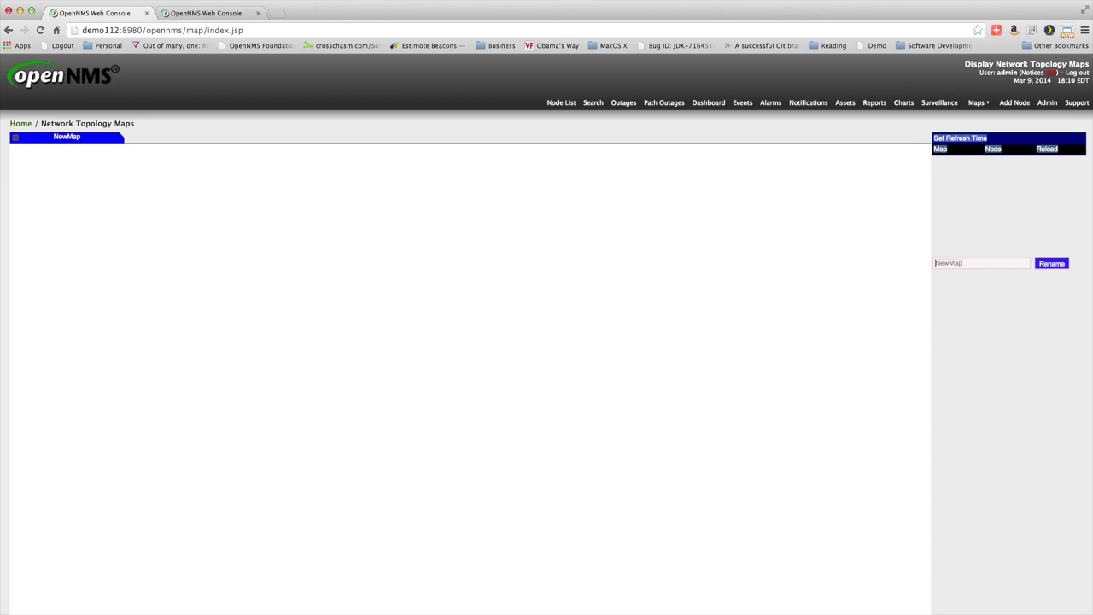
type("US Map")
left_click(1051, 264)
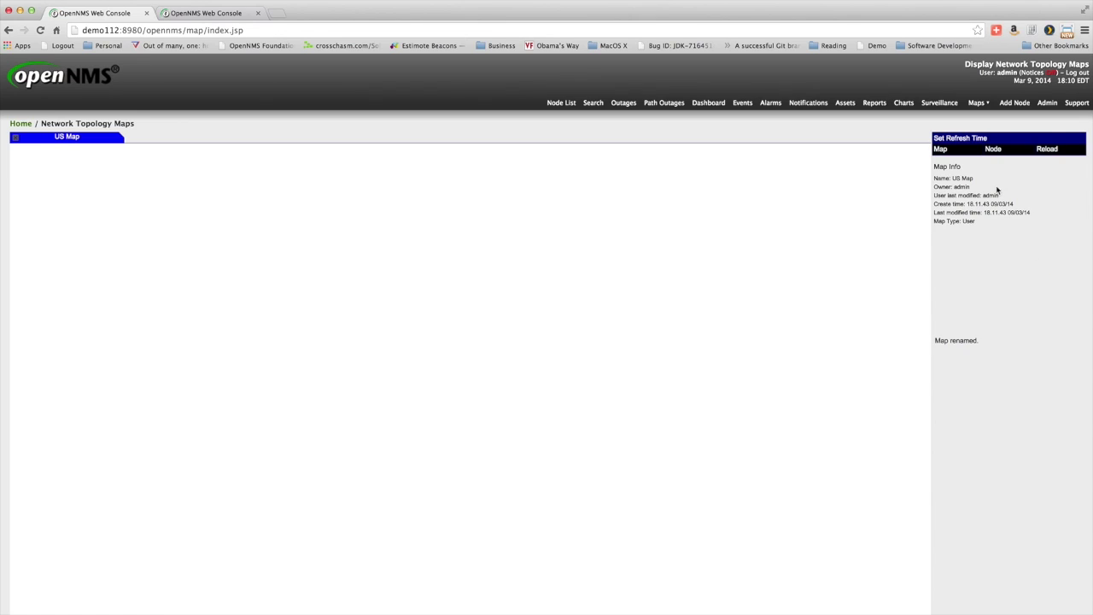
Add the node in IP range 10.123.0.1 to the US Map.
left_click(991, 149)
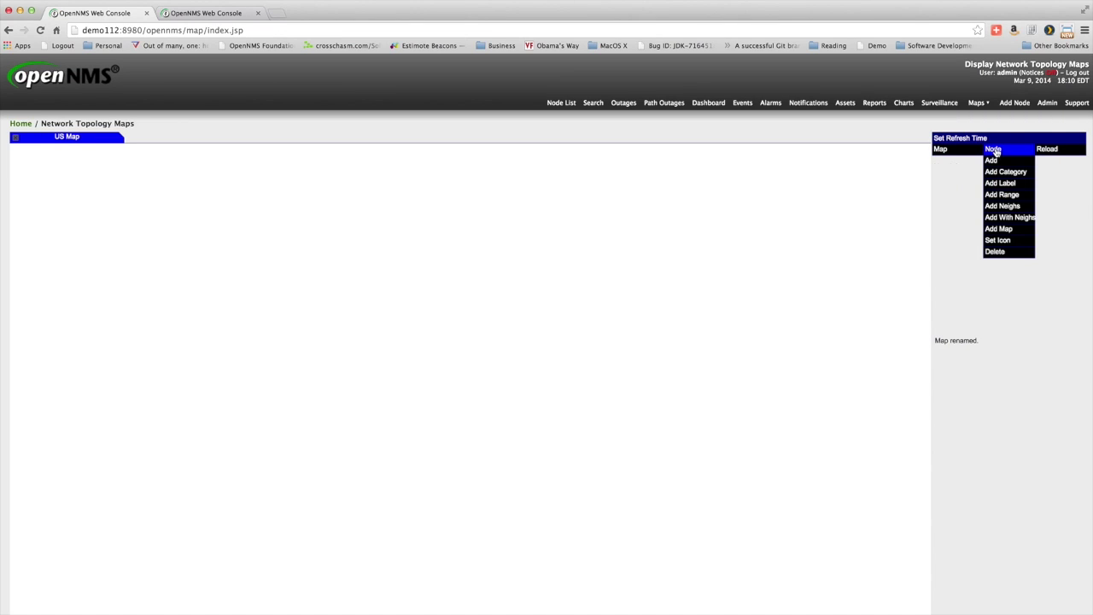
left_click(997, 196)
left_click_drag(957, 264, 933, 267)
type("10")
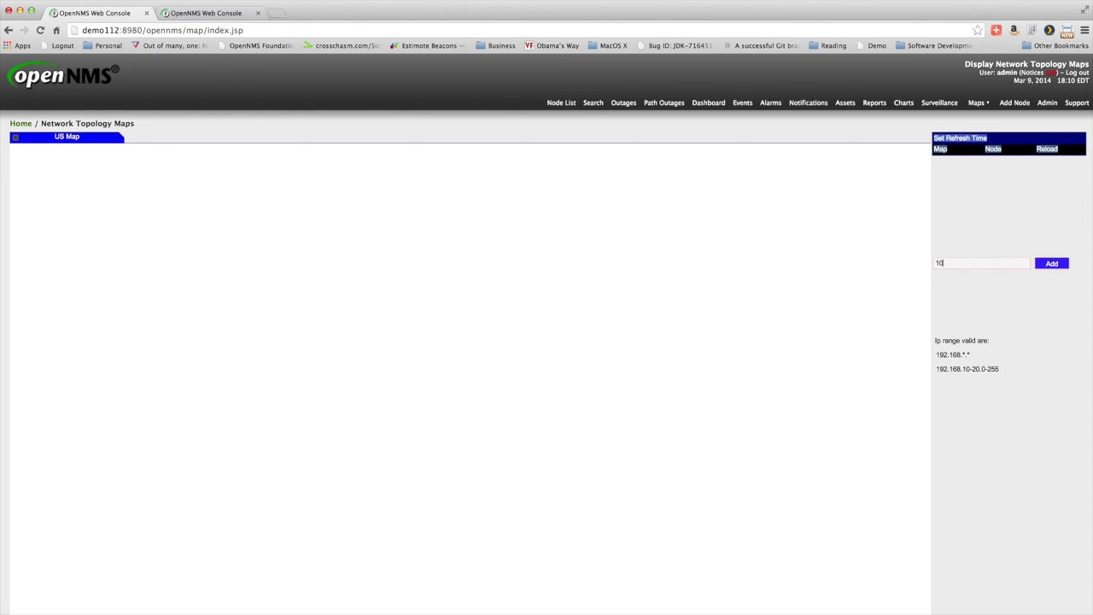
type(".123.0.1")
left_click(1044, 266)
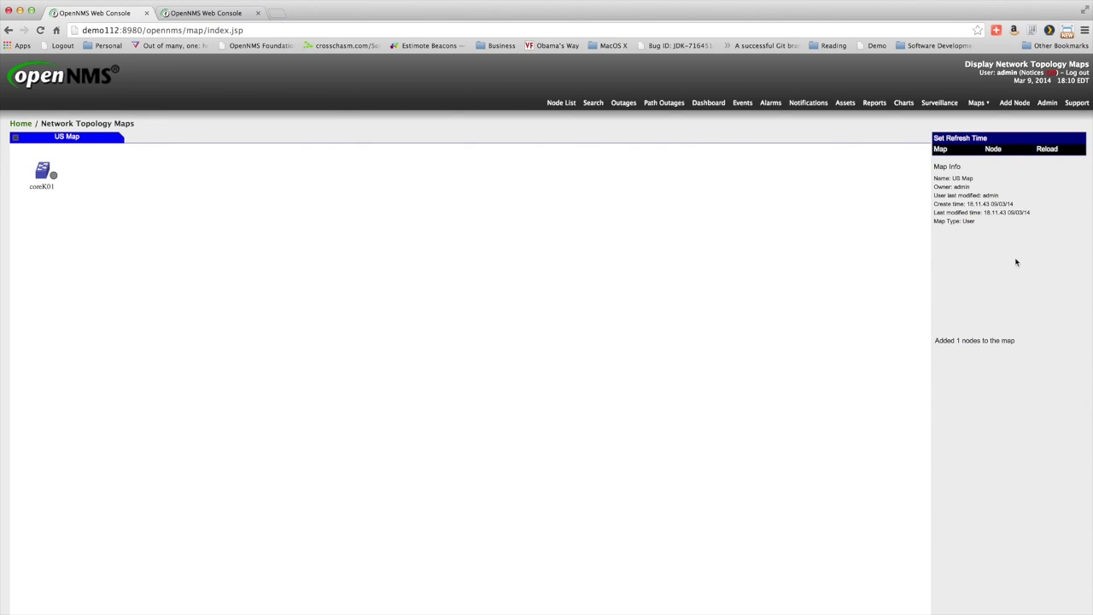
Add all neighbors of the coreK01 node to the map.
left_click(42, 176)
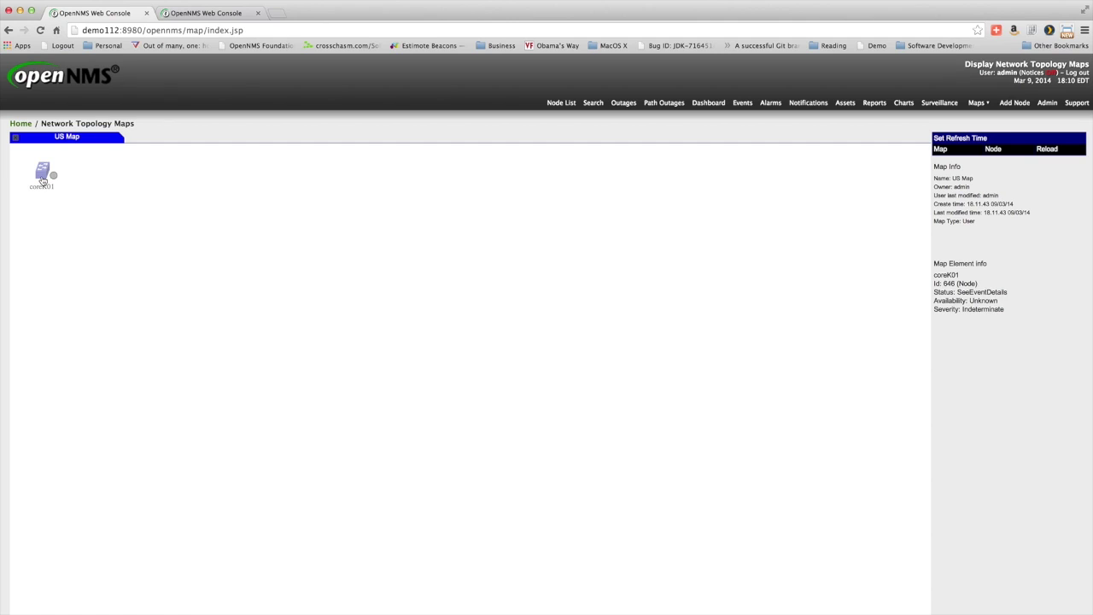
left_click(992, 150)
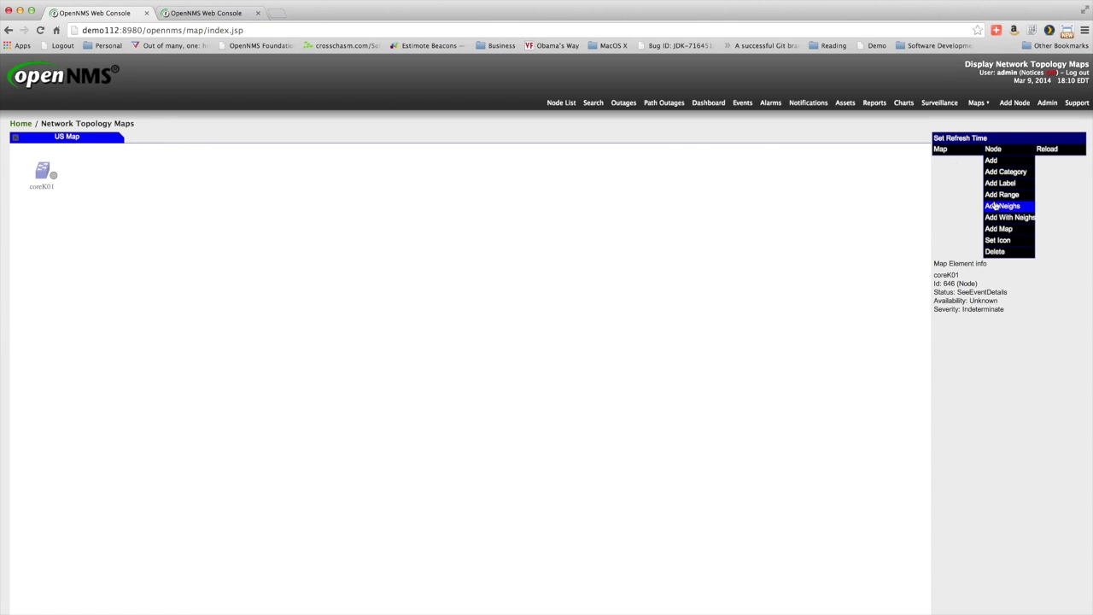
left_click(995, 206)
left_click(43, 174)
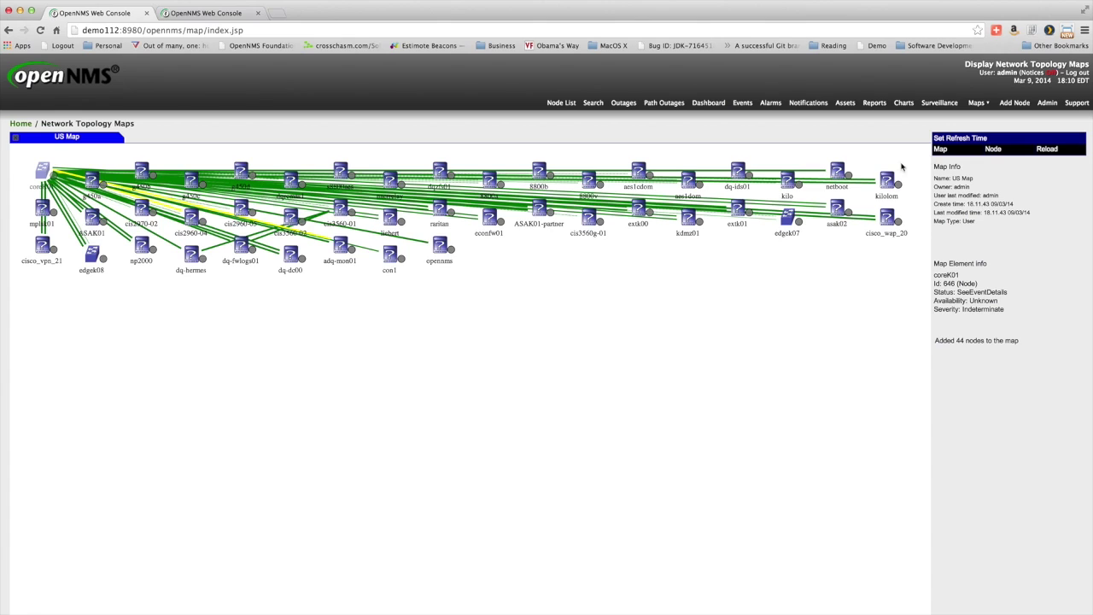
Set the map's background image to united_states_unlabeled.
left_click(941, 149)
mouse_move(949, 245)
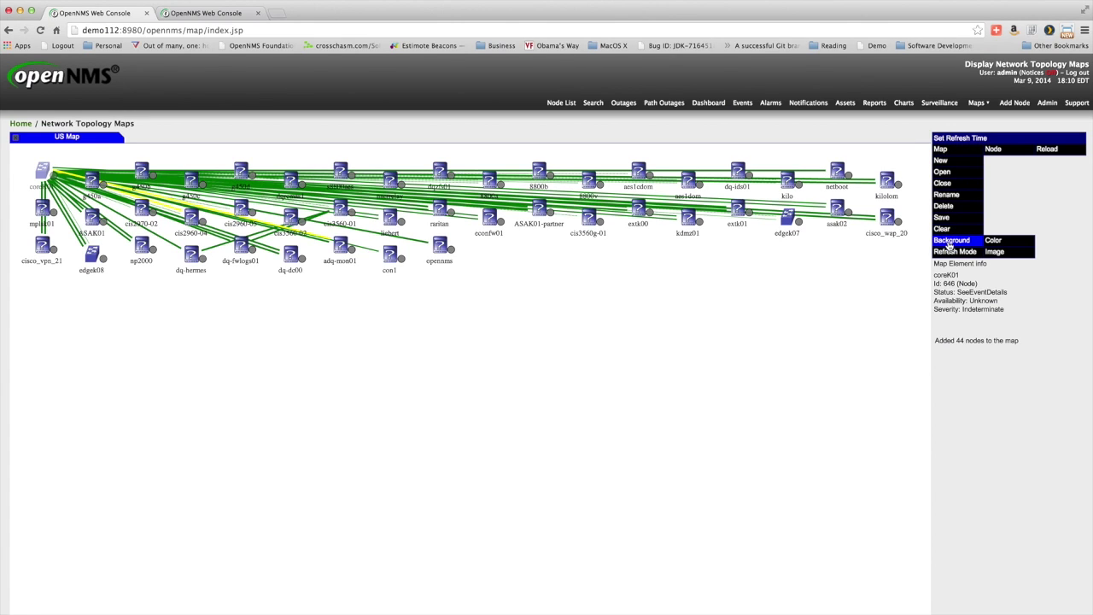
left_click(995, 251)
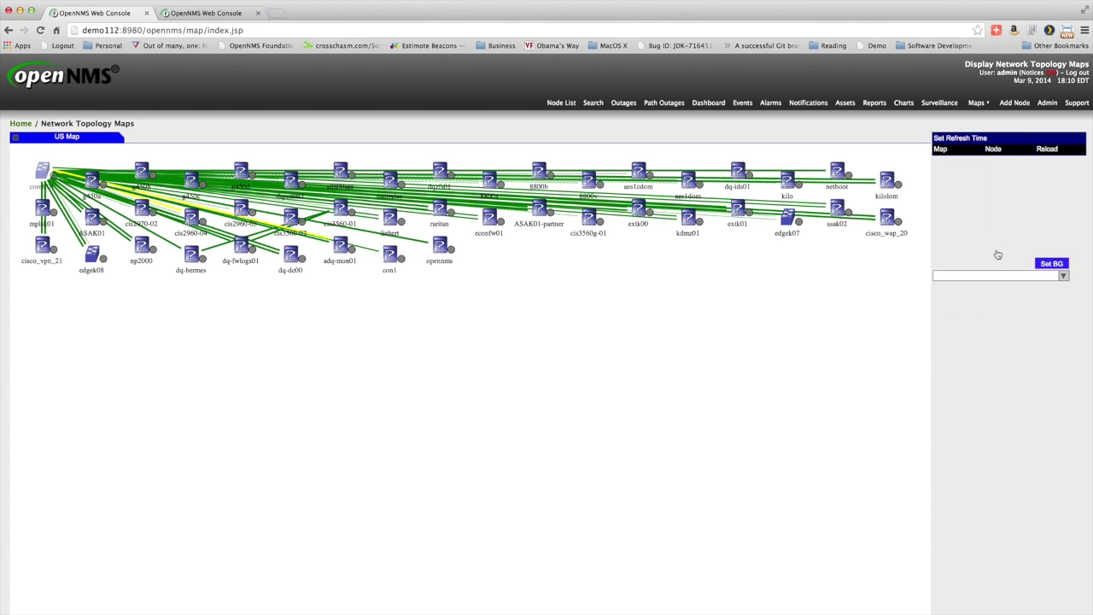
left_click(1064, 276)
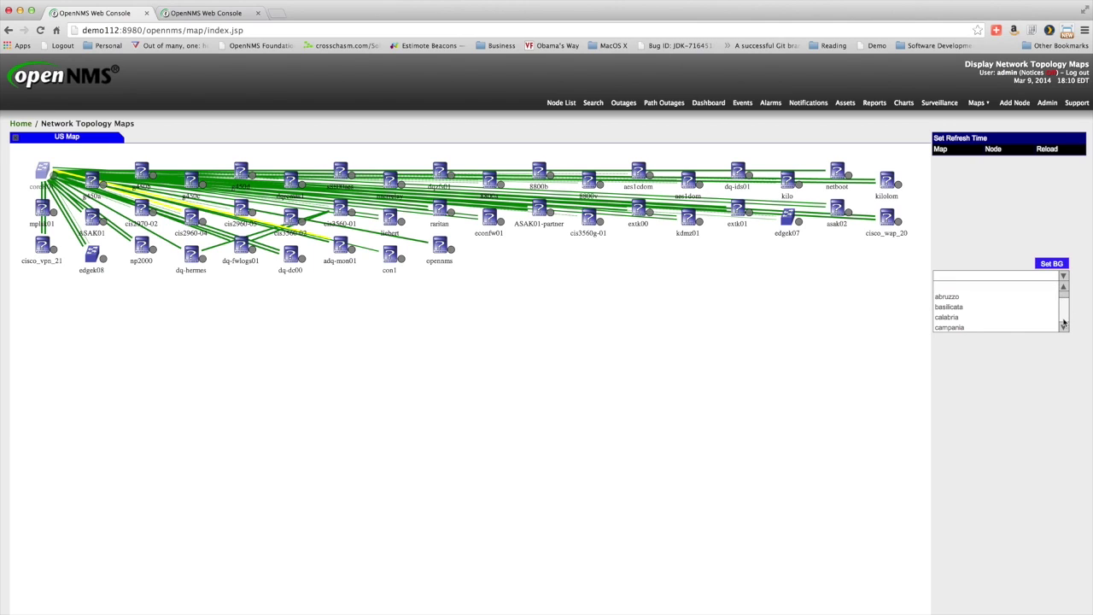
scroll(1064, 322, "down", 10)
left_click(996, 308)
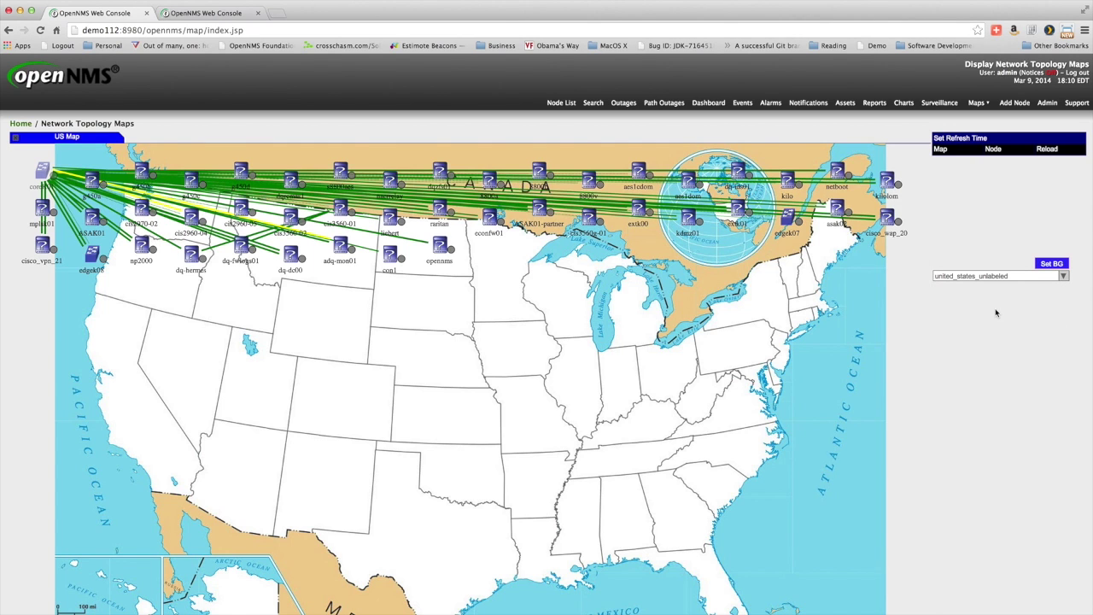
left_click(1050, 264)
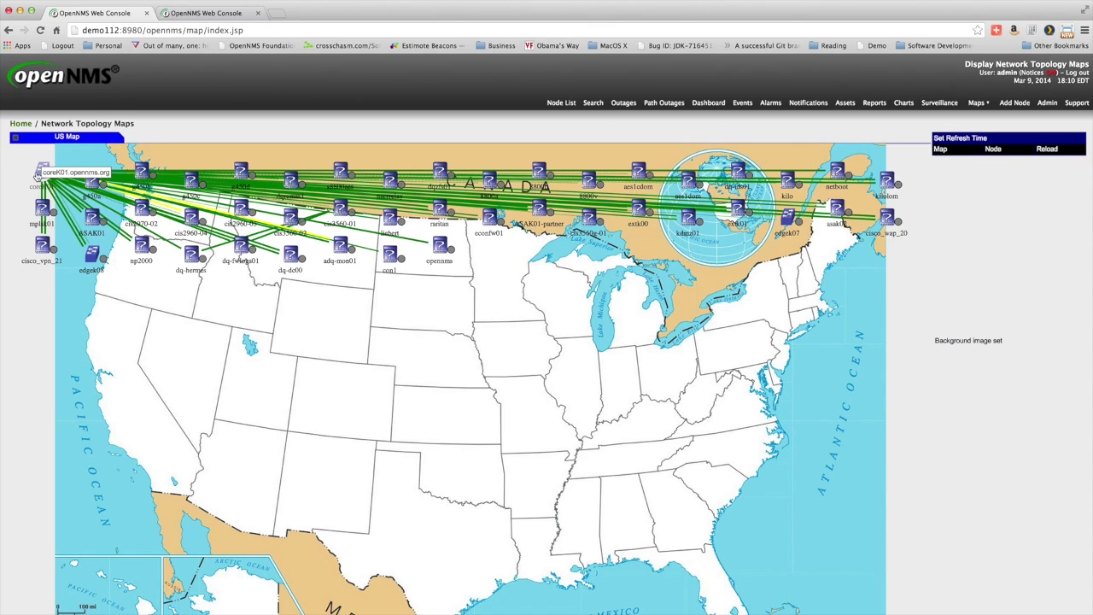
Move coreK01 to North Carolina, cisco_vpn_21 to Georgia, edgek08 to southern Texas and mplsk01 to Oregon.
left_click_drag(39, 174, 735, 446)
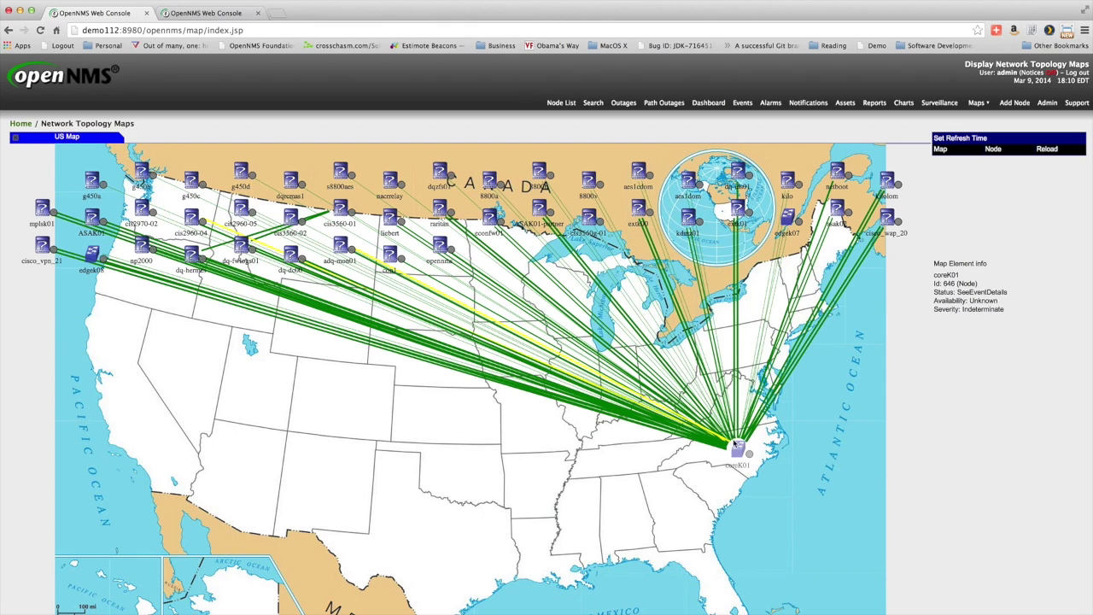
left_click(43, 248)
left_click_drag(43, 248, 675, 484)
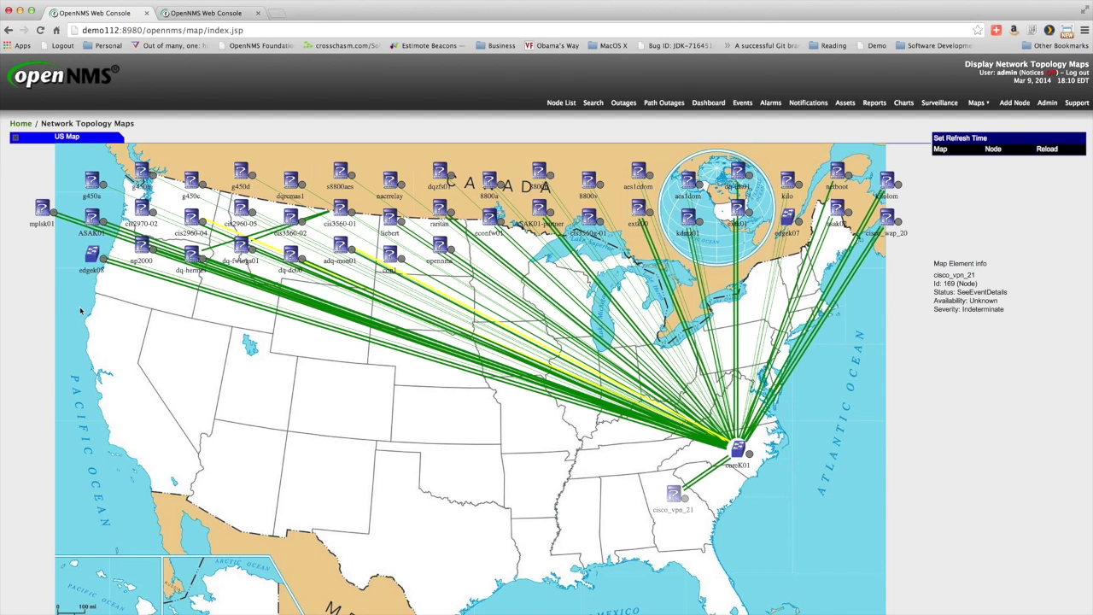
left_click_drag(91, 255, 311, 475)
left_click_drag(363, 501, 421, 568)
left_click_drag(50, 217, 142, 285)
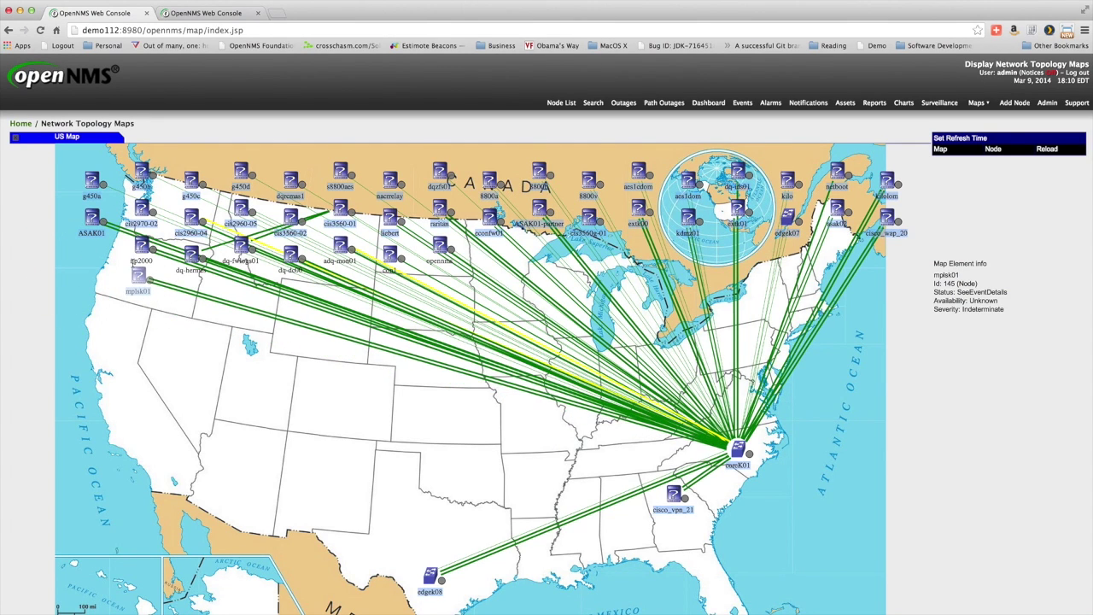
Move ASAK01 to Colorado, dq-hermes to southern Utah, cis3560-01 to Nevada and dq-fwlogs01 to northern California.
left_click_drag(99, 242, 320, 397)
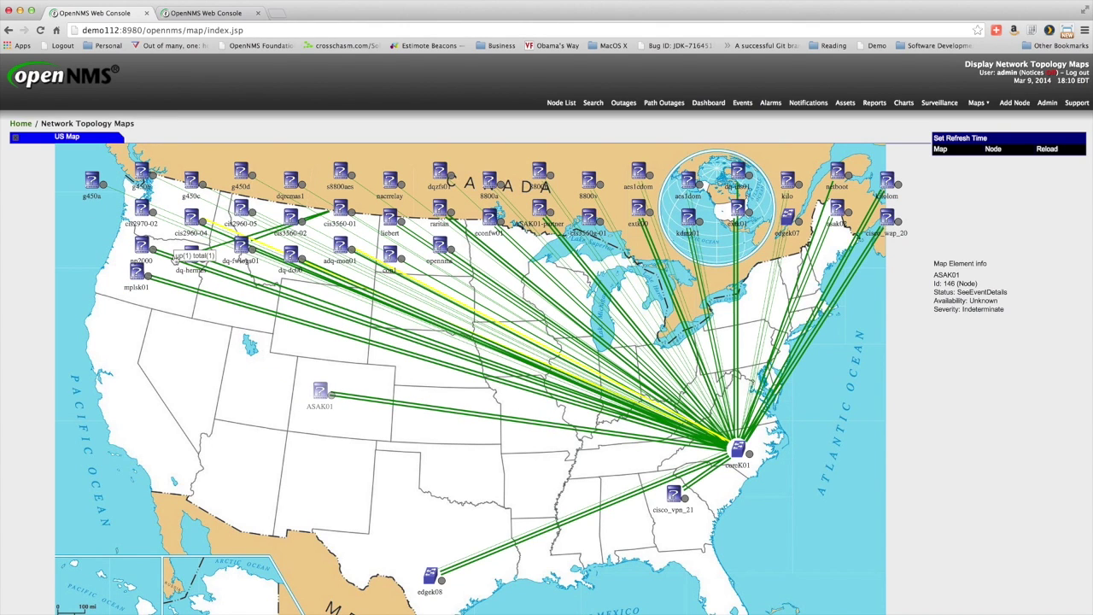
left_click_drag(191, 256, 240, 419)
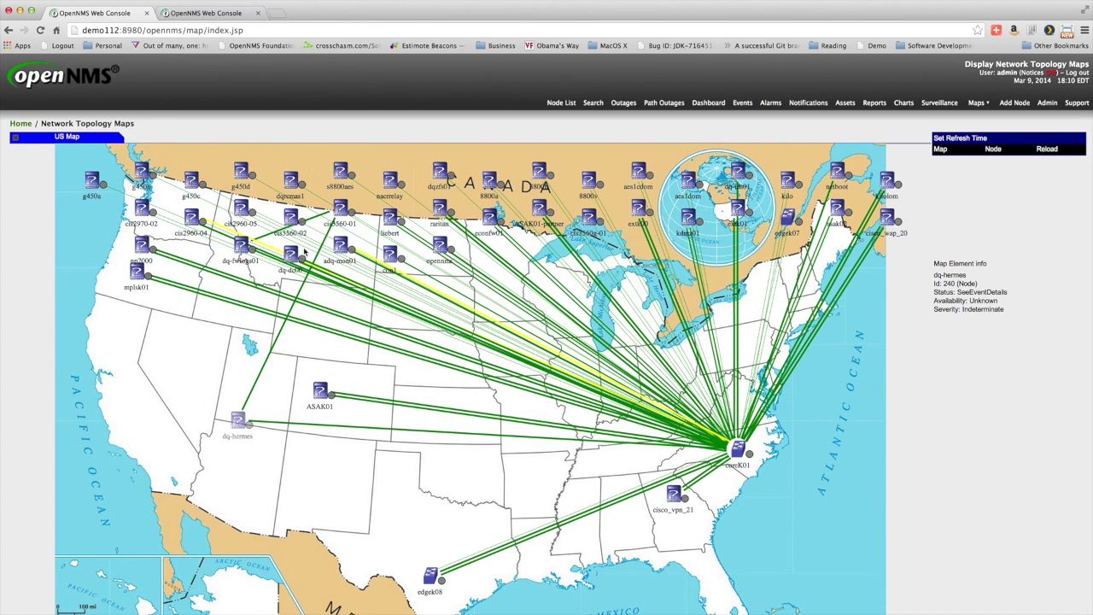
left_click_drag(340, 212, 175, 376)
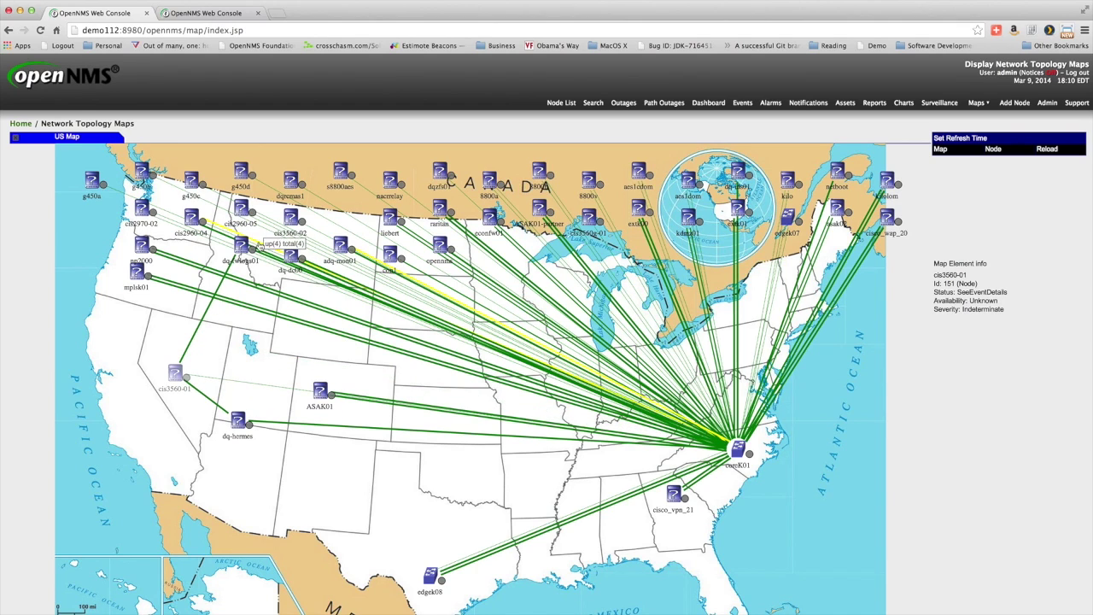
left_click_drag(241, 248, 122, 325)
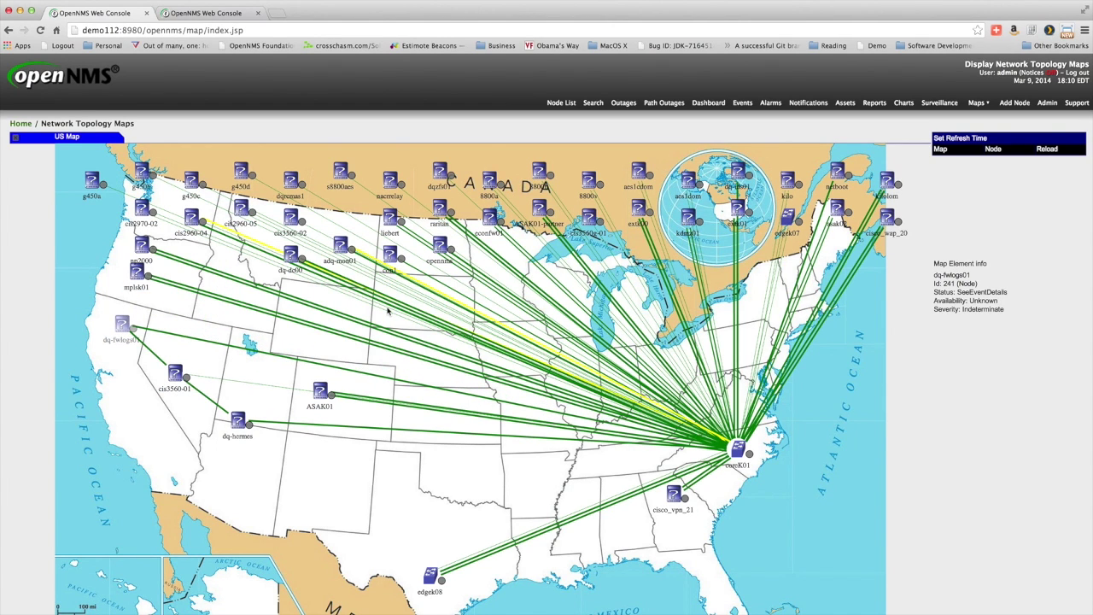
Save the US Map and return it to Refresh Mode.
left_click(944, 151)
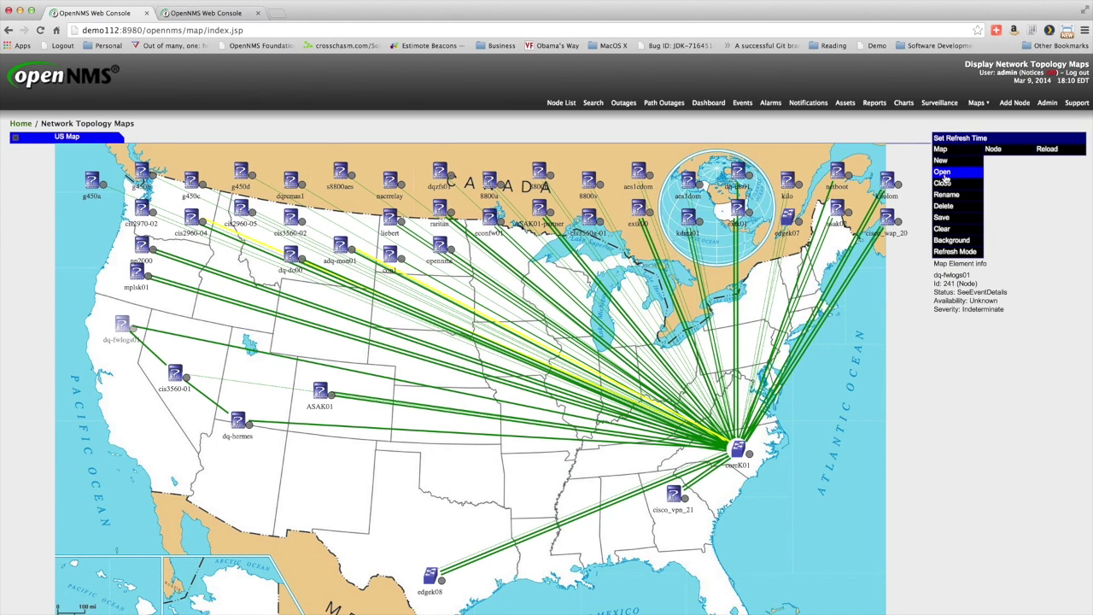
left_click(947, 218)
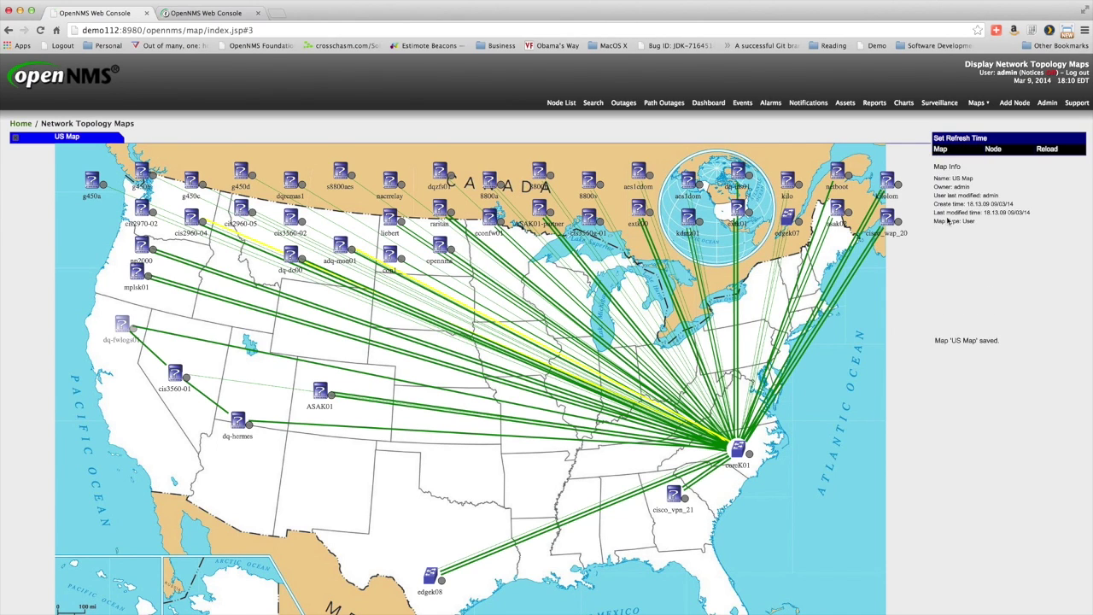
left_click(943, 151)
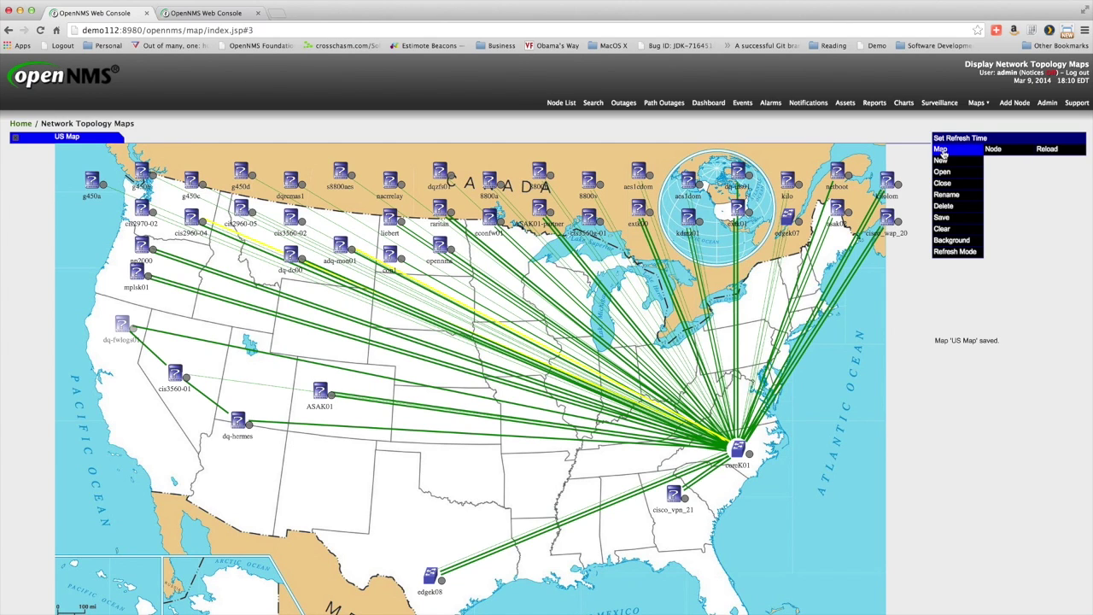
left_click(948, 253)
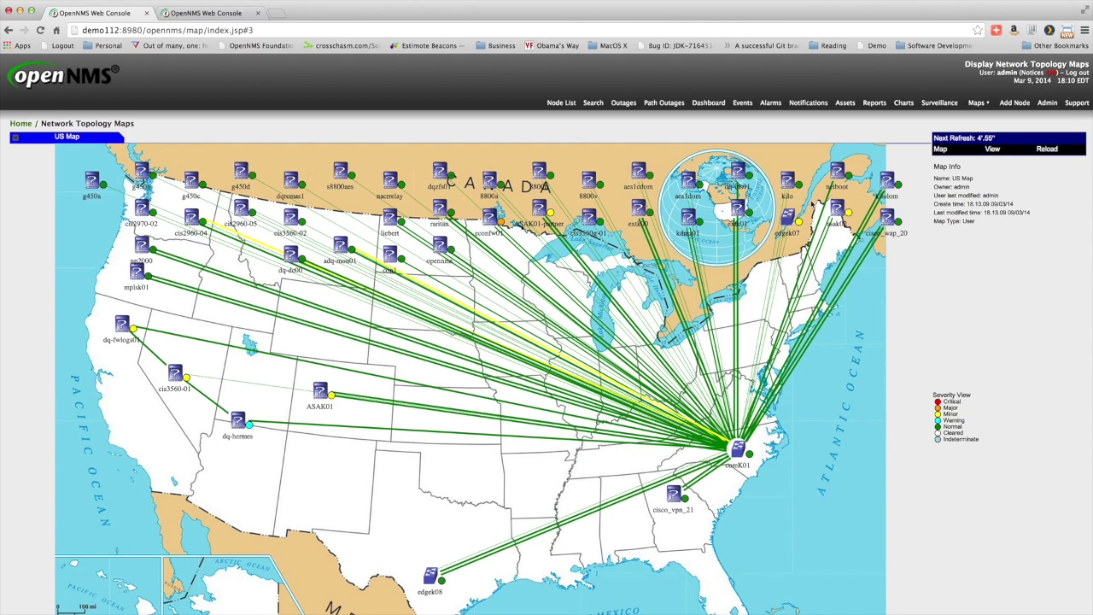
Switch the node status display to colored circles around the icons and move econfw01 to the Oklahoma panhandle.
left_click(993, 149)
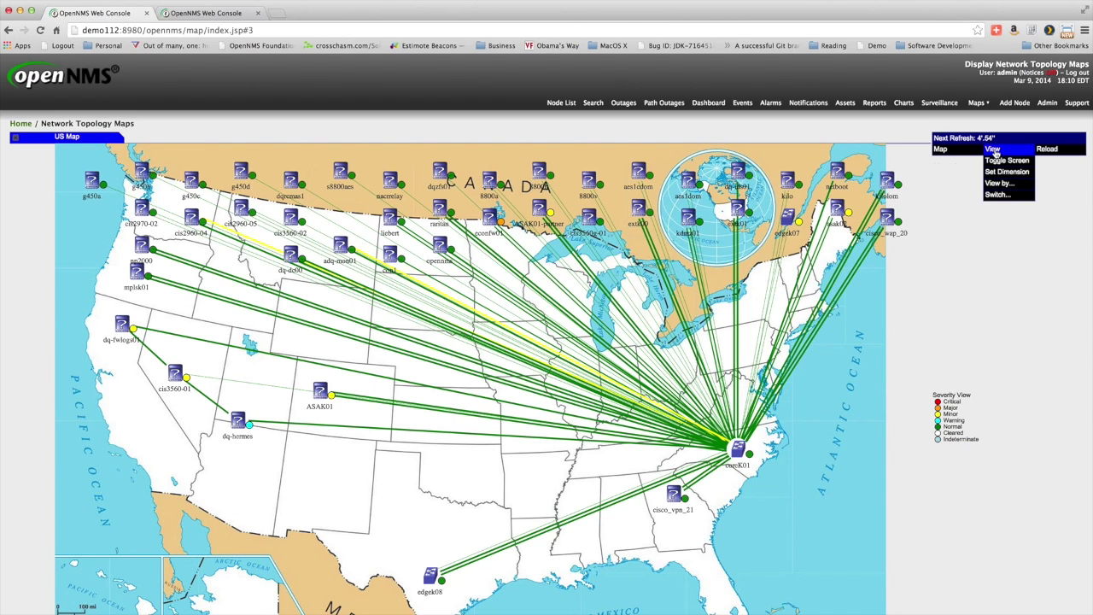
left_click(991, 199)
left_click_drag(485, 205, 407, 450)
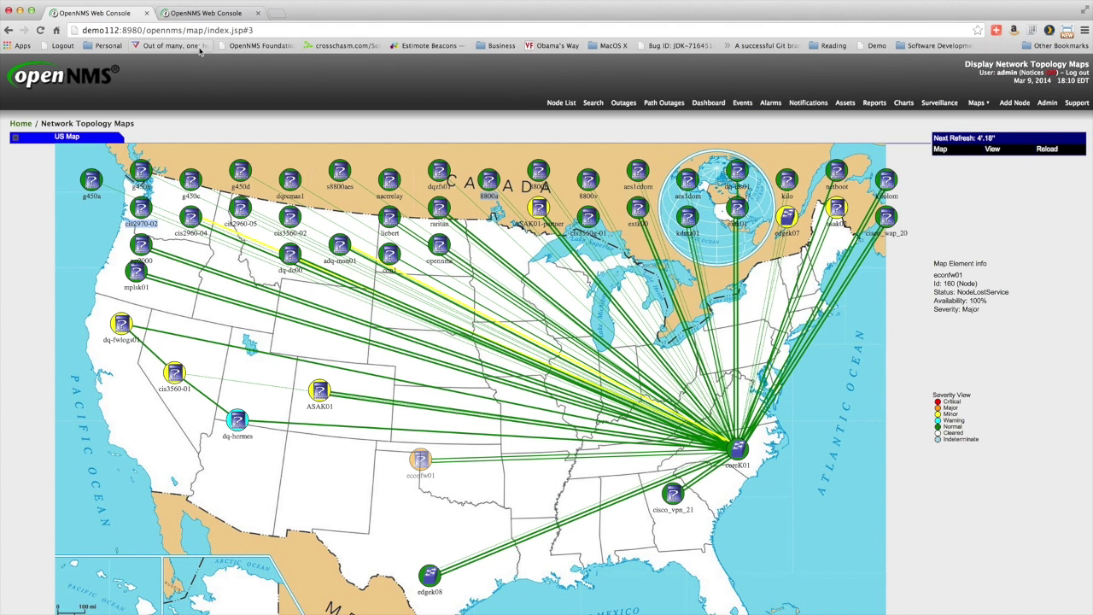
Open the Topology map and examine its layout and view options and the available device commands.
mouse_move(986, 106)
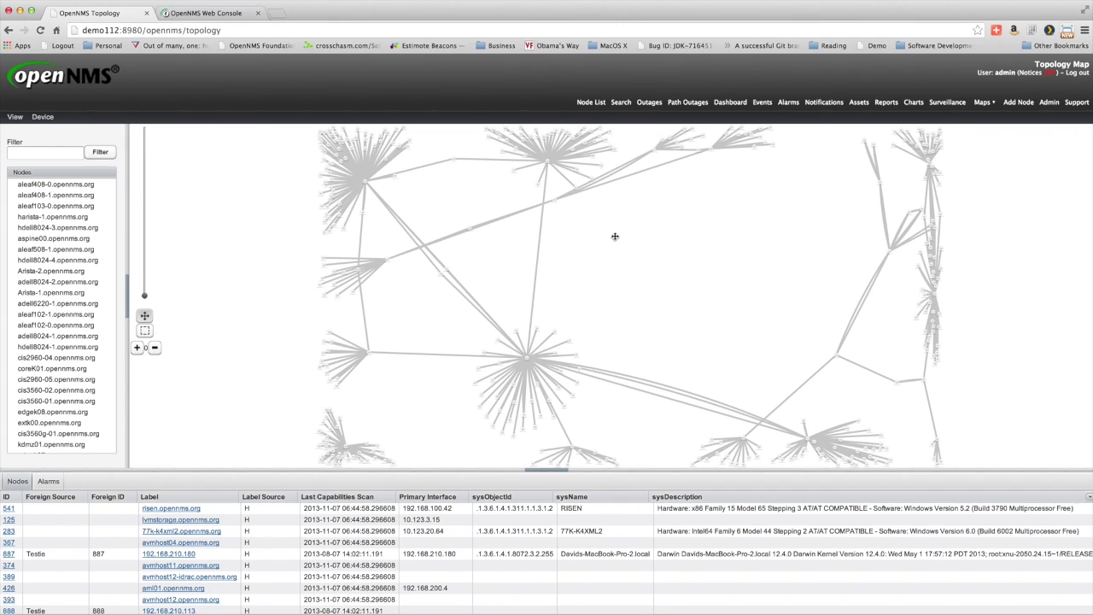
left_click(17, 118)
left_click(36, 121)
left_click(14, 119)
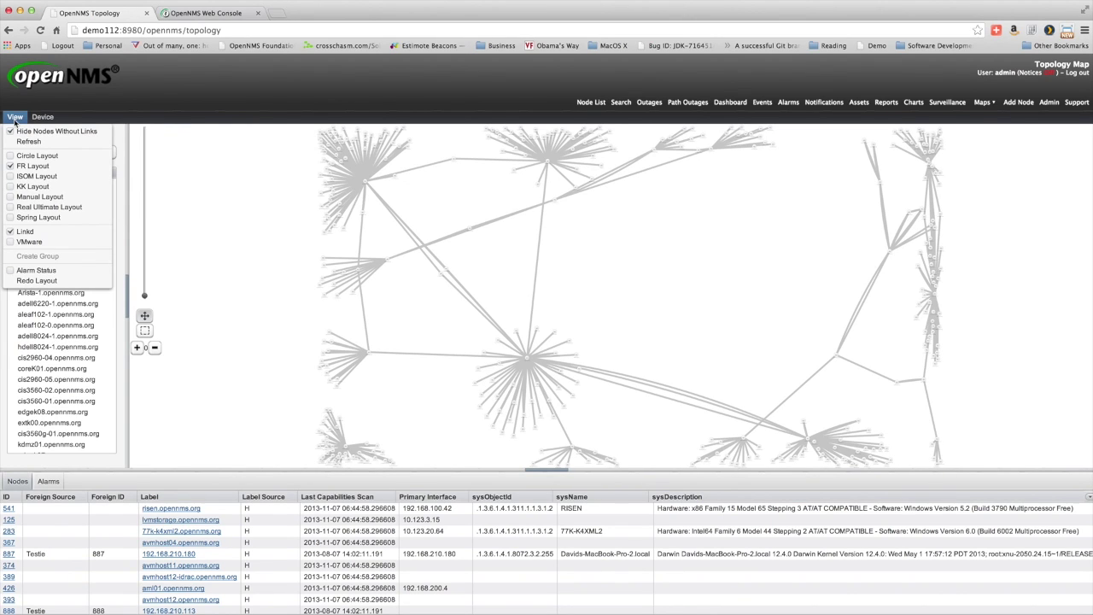
left_click(14, 118)
left_click(39, 118)
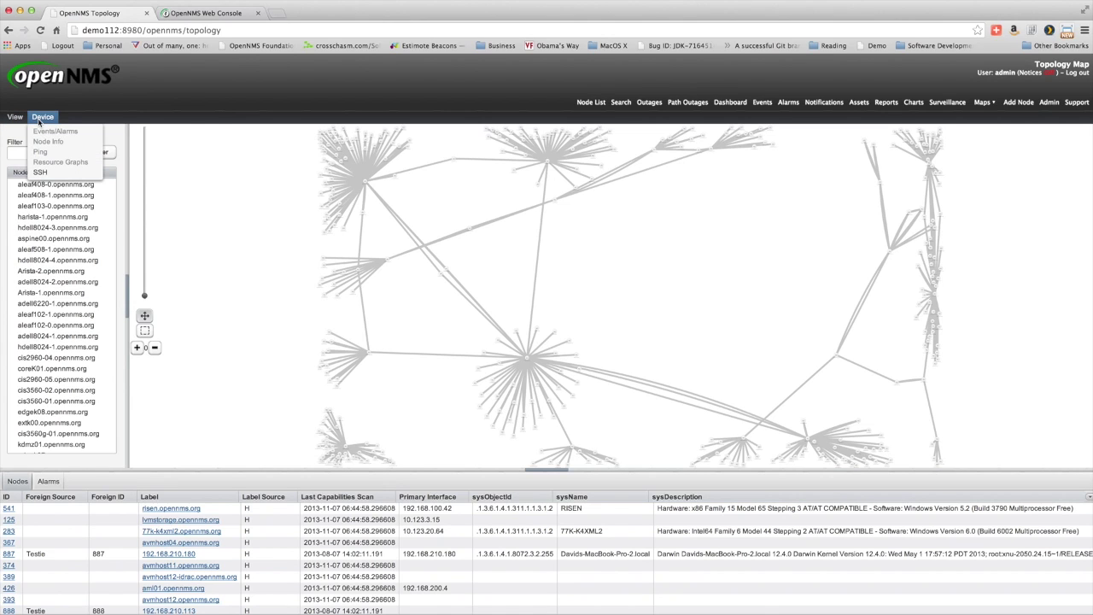
Review the available device commands and browse through the Topology map's node list.
left_click(38, 122)
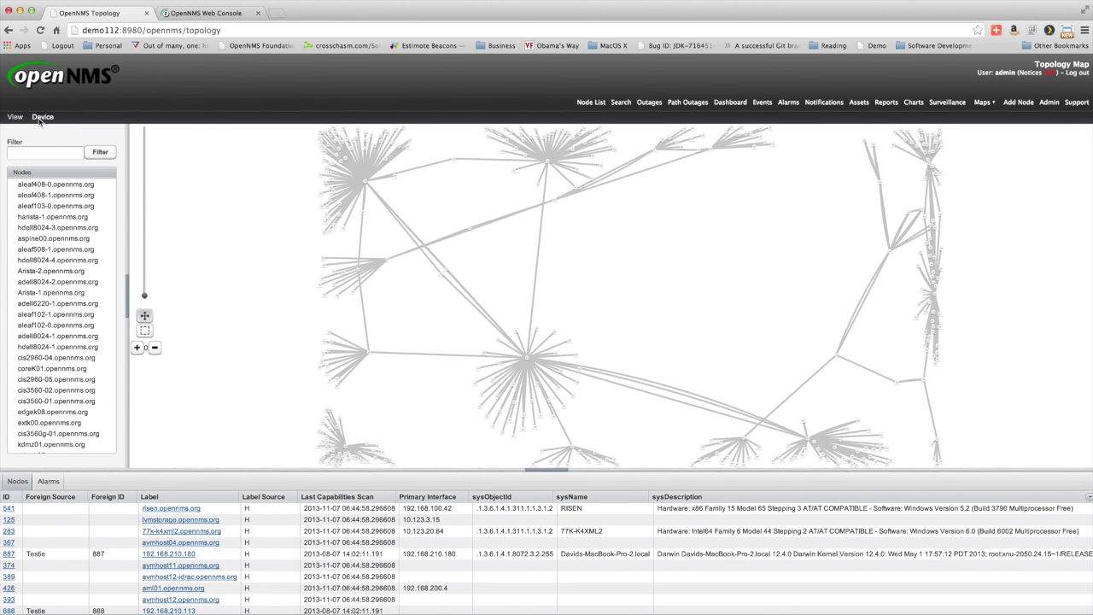
left_click(41, 119)
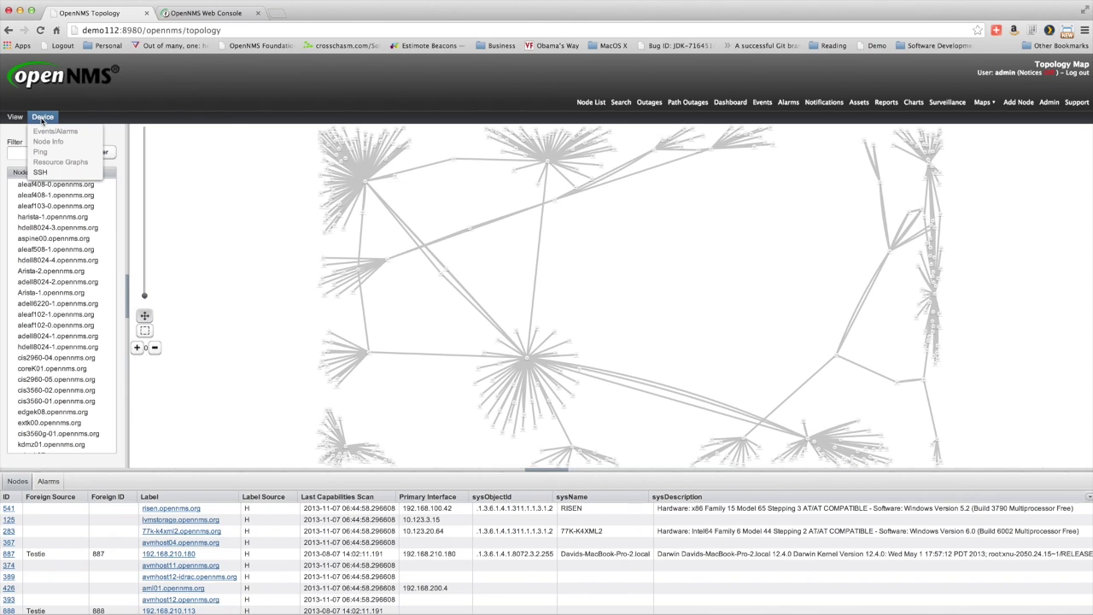
left_click(40, 122)
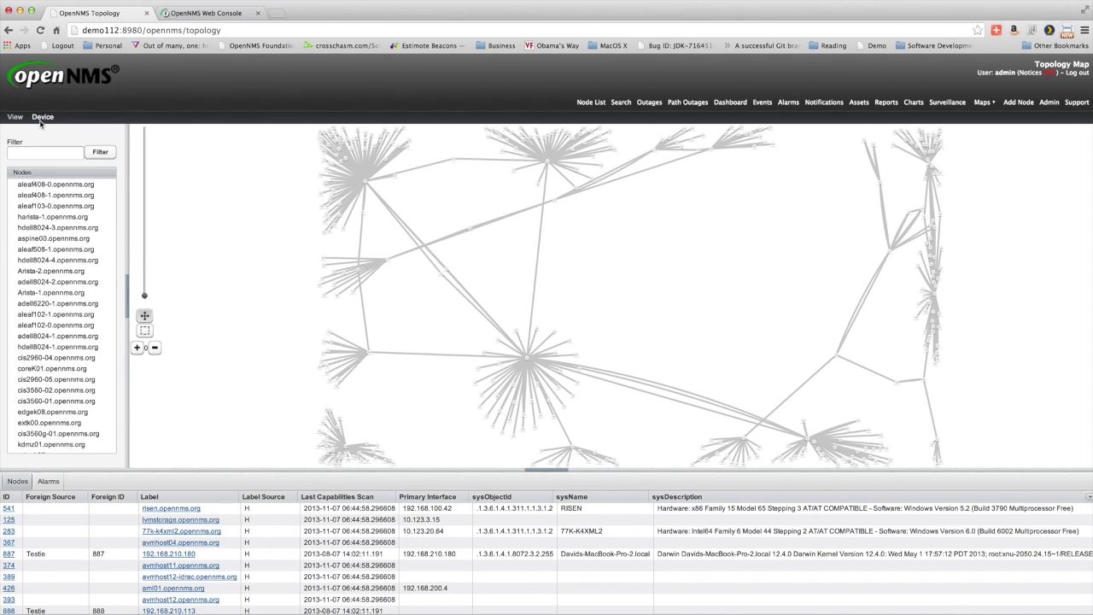
scroll(54, 213, "down", 5)
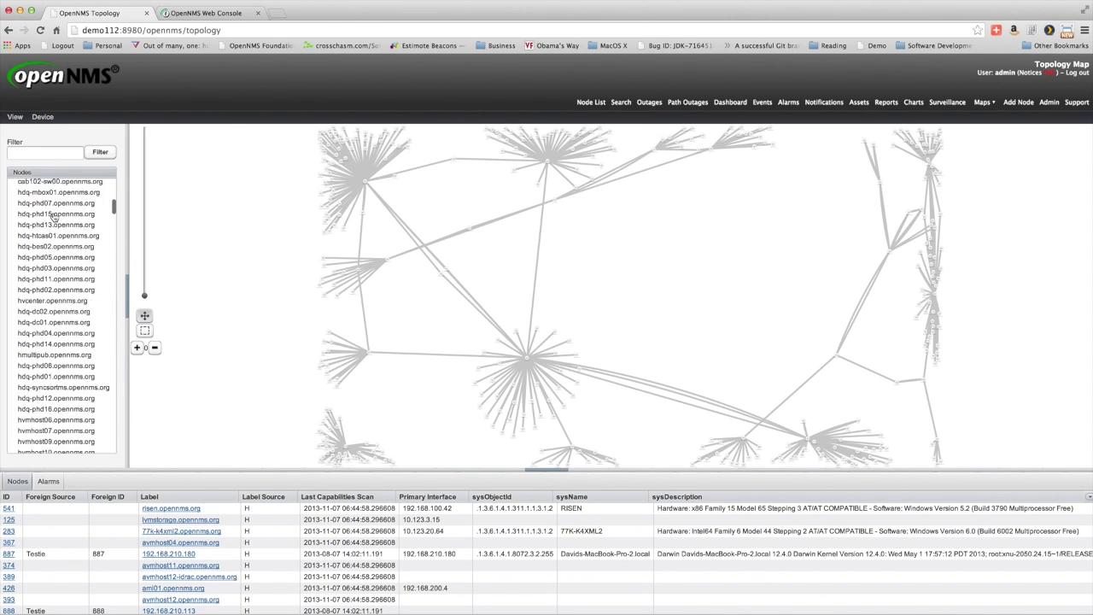
scroll(53, 215, "down", 6)
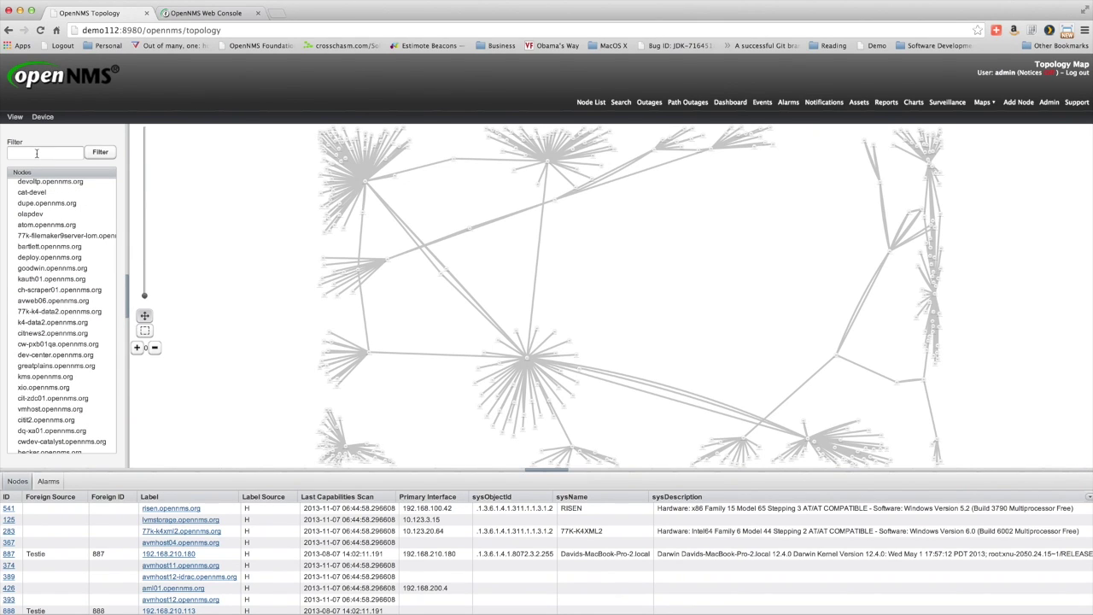
Select and center coreK01.opennms.org on the Topology map, and enable Alarm Status for the nodes.
left_click(529, 364)
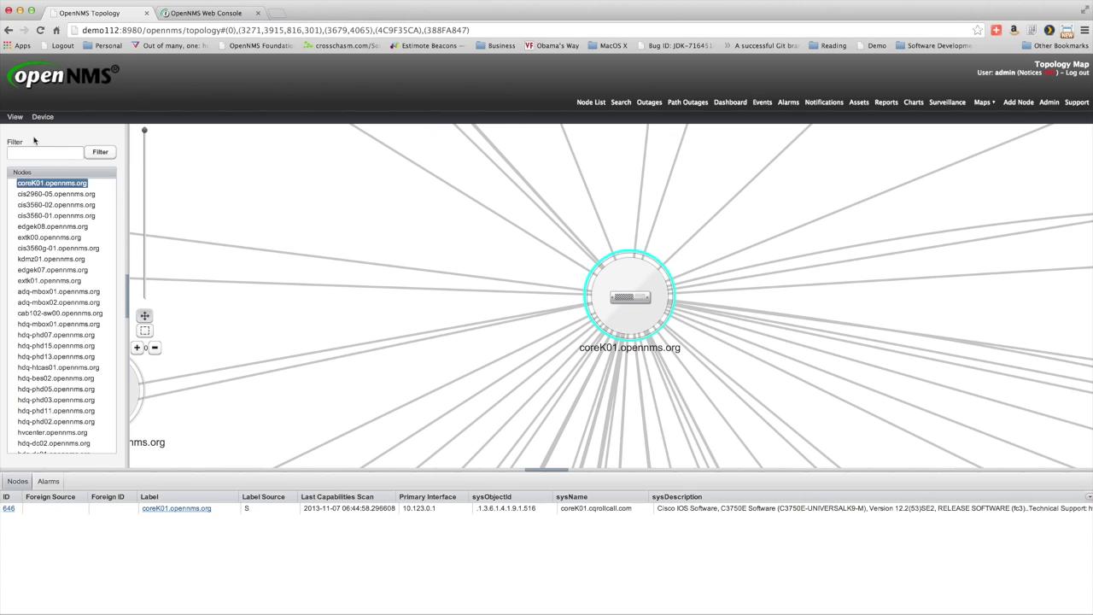
left_click(15, 117)
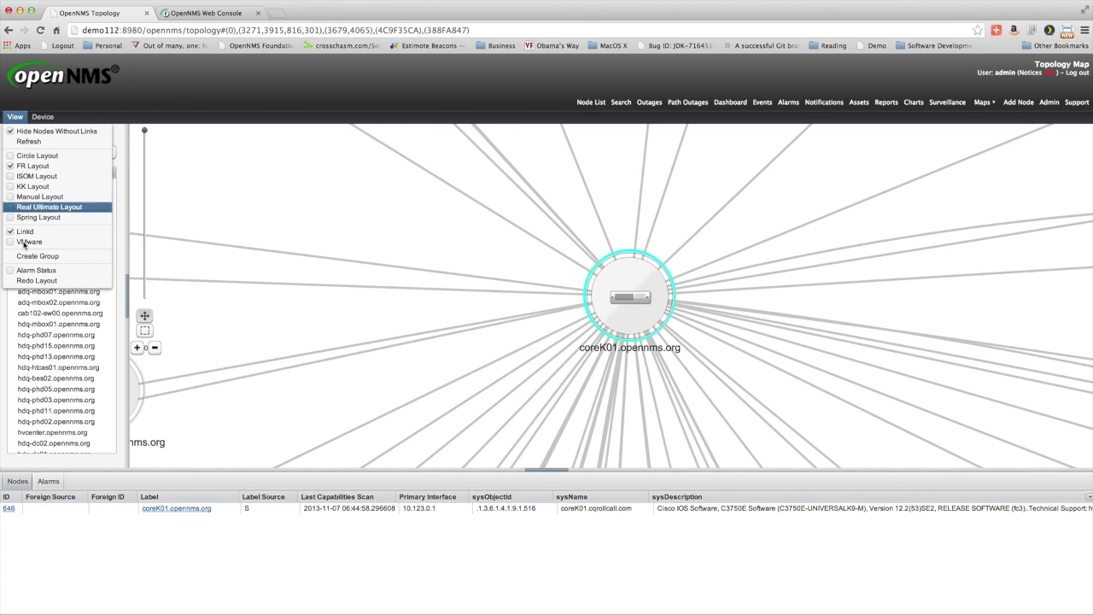
left_click(31, 271)
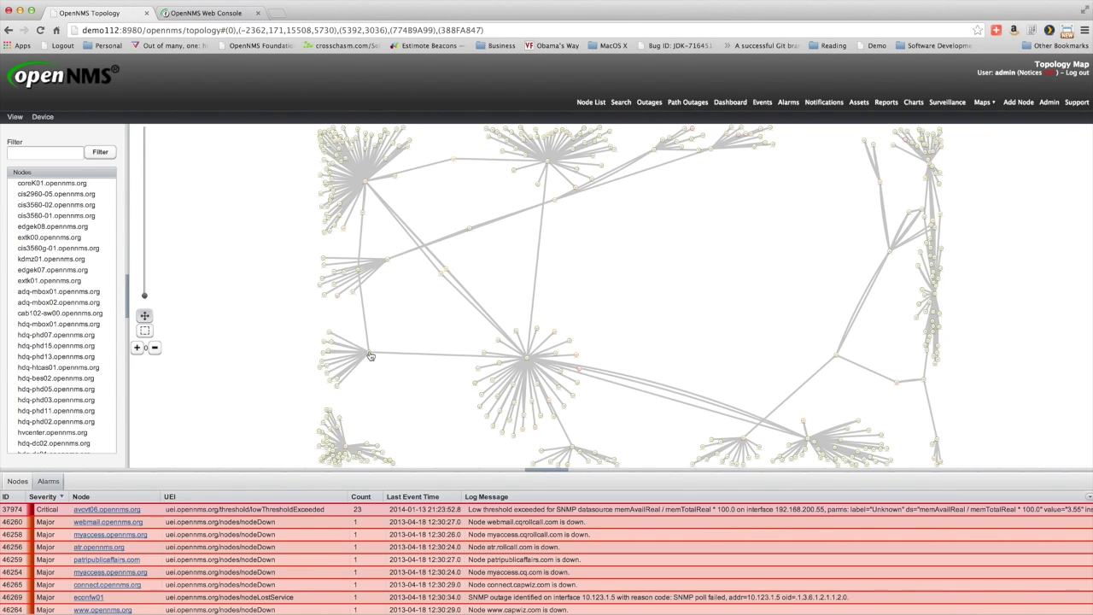
Move the cis2960-05.opennms.org hub outward past the western edge of the map and center the view on it.
left_click_drag(370, 355, 254, 327)
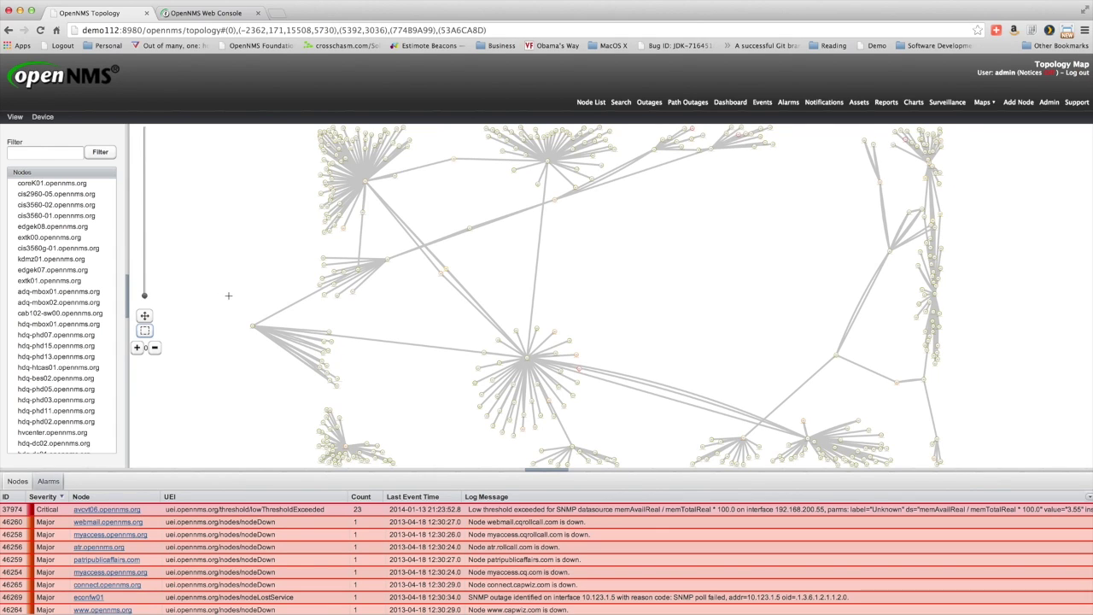
left_click_drag(238, 331, 364, 399)
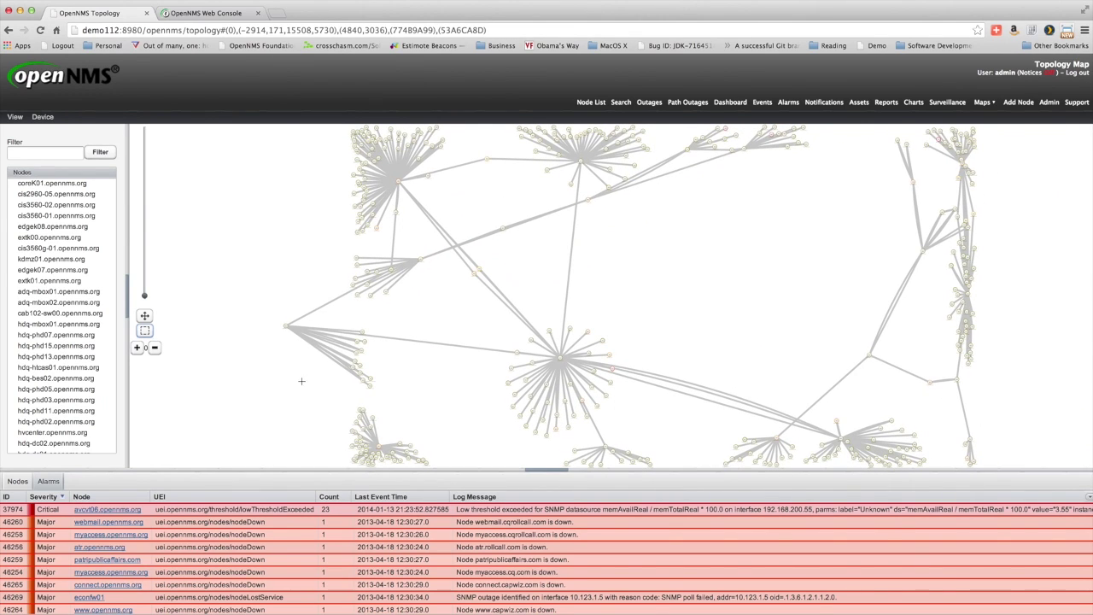
left_click(57, 197)
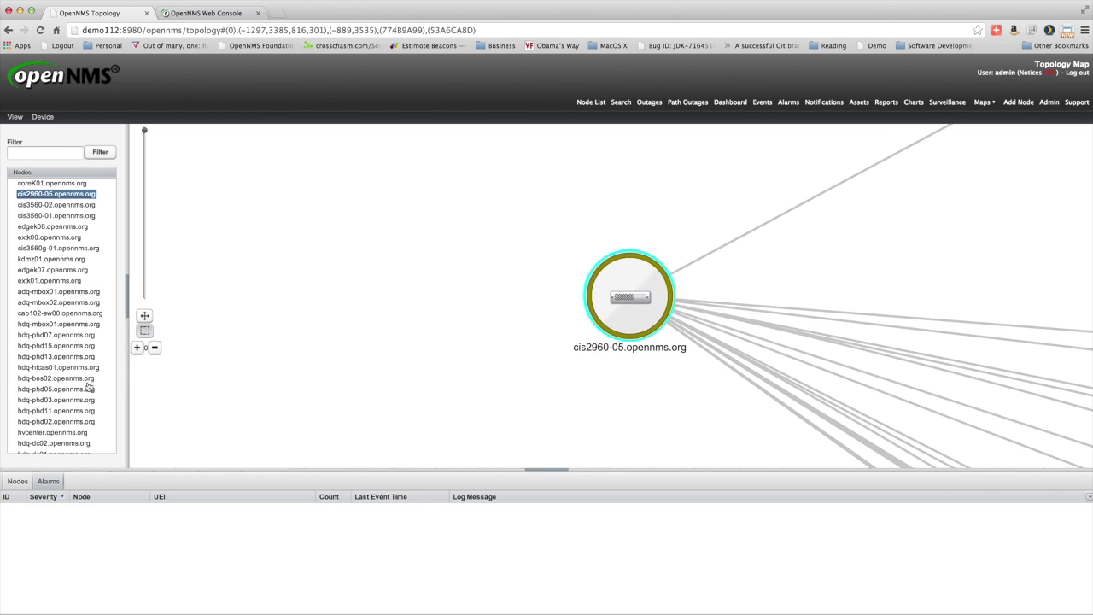
Center the map on adq-phd01.opennms.org from the node list and apply the Circle Layout.
scroll(88, 387, "down", 15)
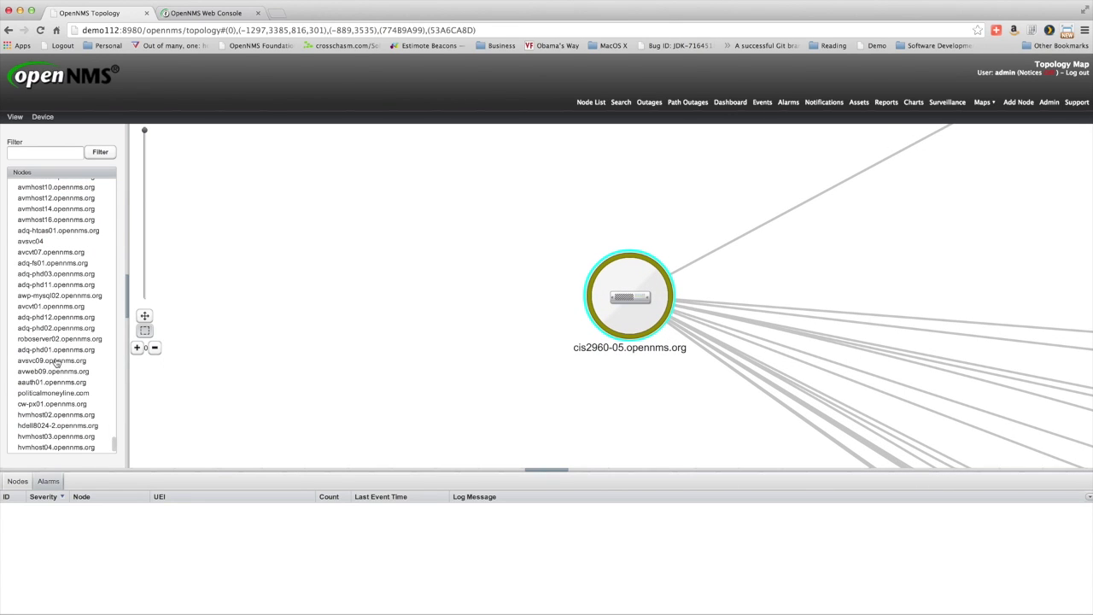
left_click(53, 350)
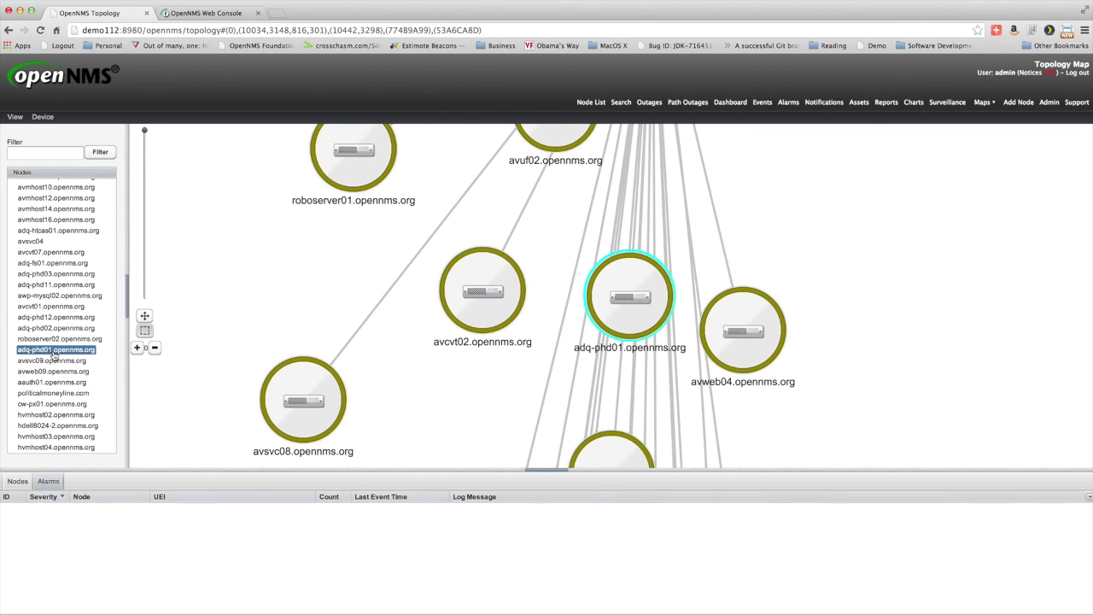
left_click(16, 118)
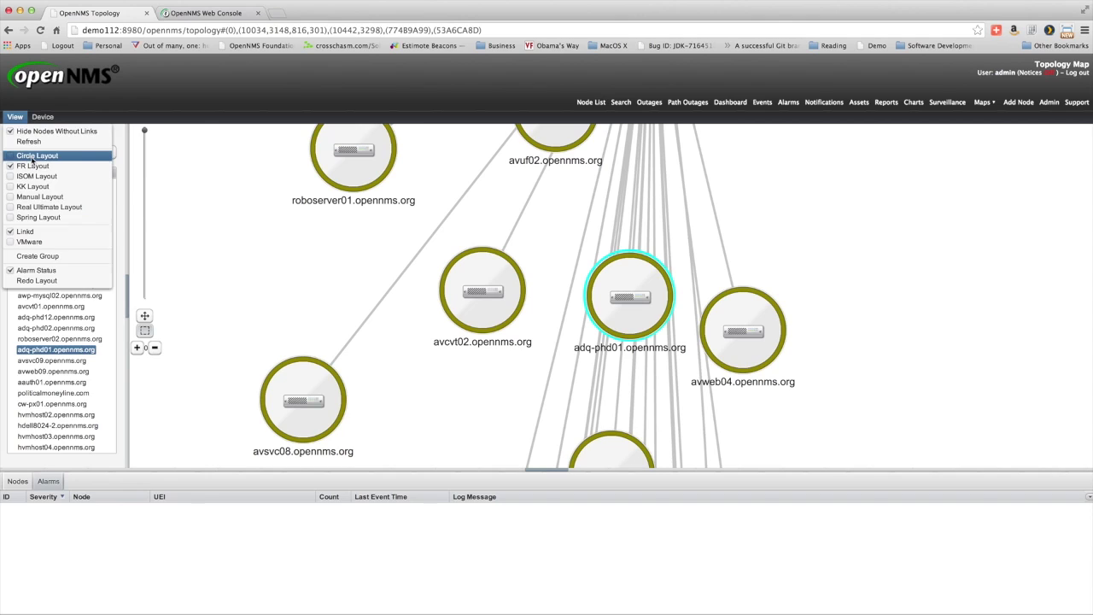
left_click(32, 157)
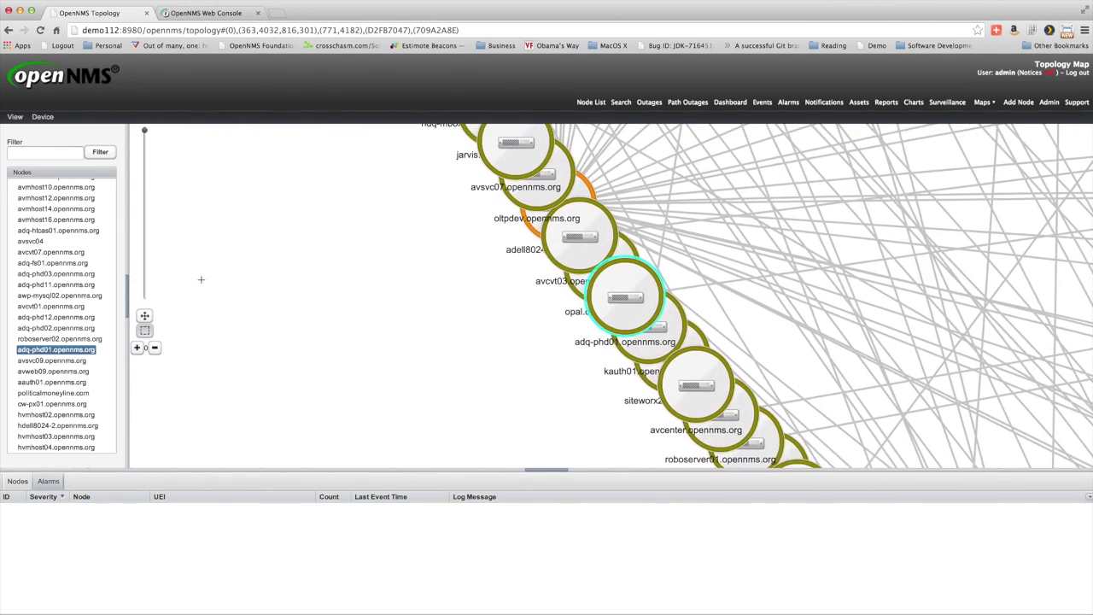
Examine the device commands and context actions available for the selected adq-phd01.opennms.org node.
left_click(49, 119)
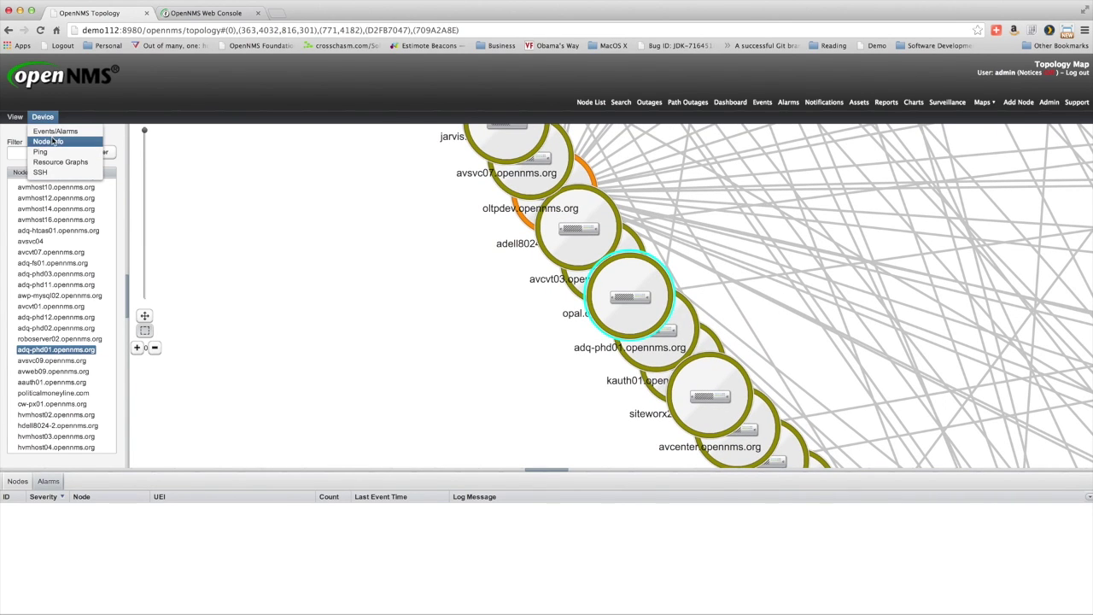
left_click(44, 118)
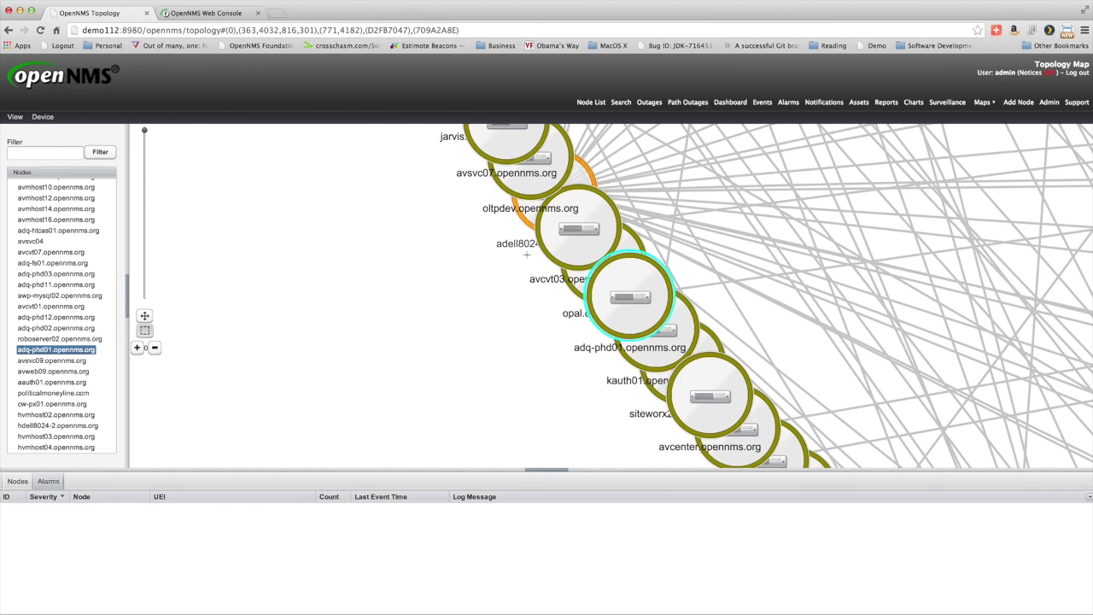
right_click(622, 270)
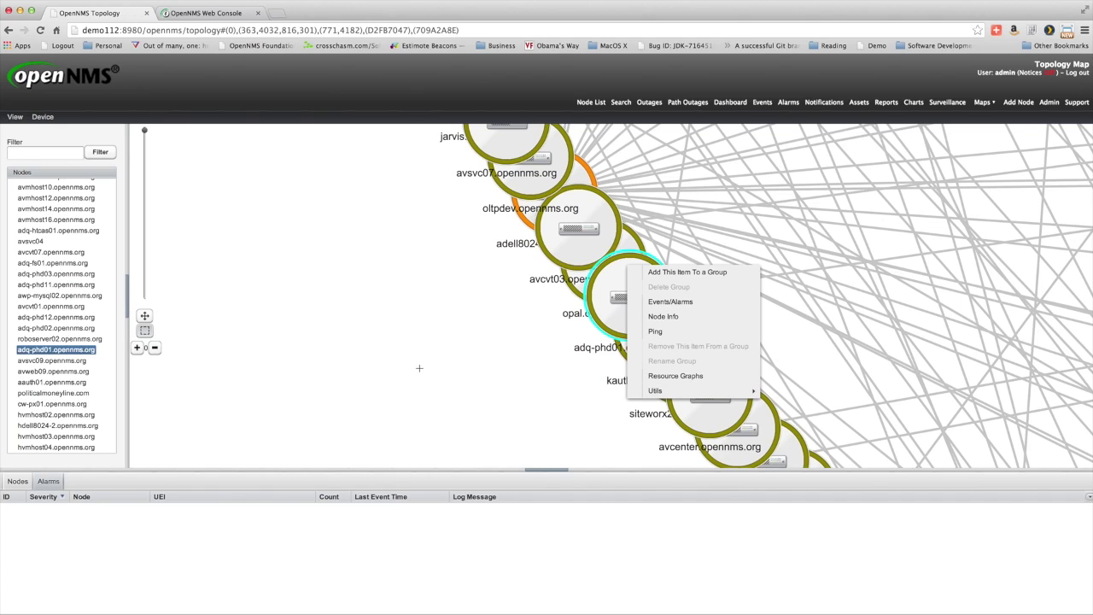
left_click(269, 275)
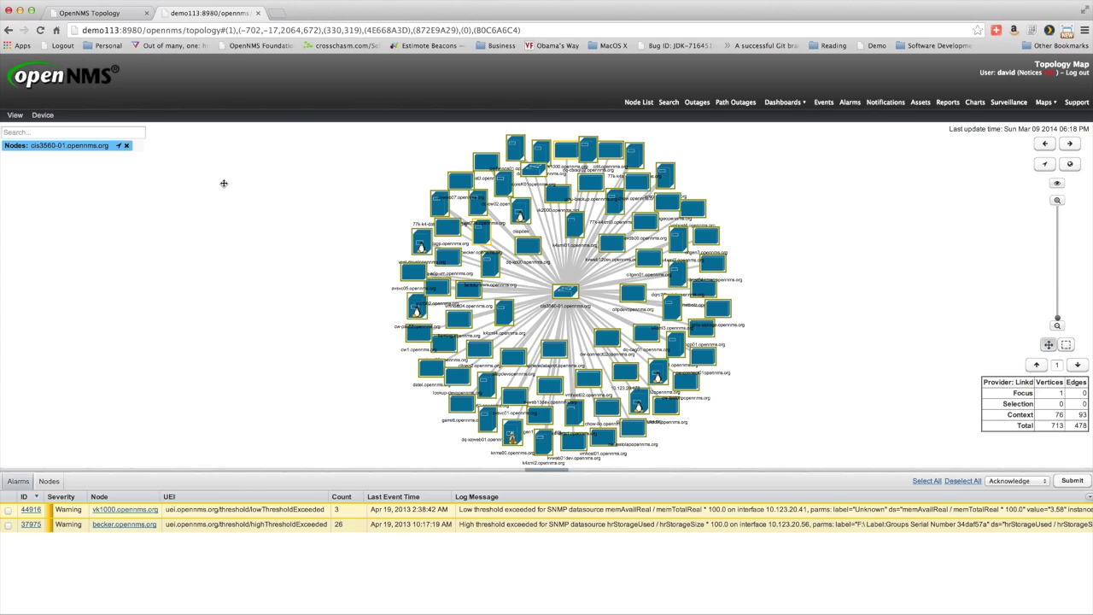
On the demo113 Topology map, inspect cis3560-01.opennms.org, center on it, highlight the focus node and show the entire map.
mouse_move(561, 296)
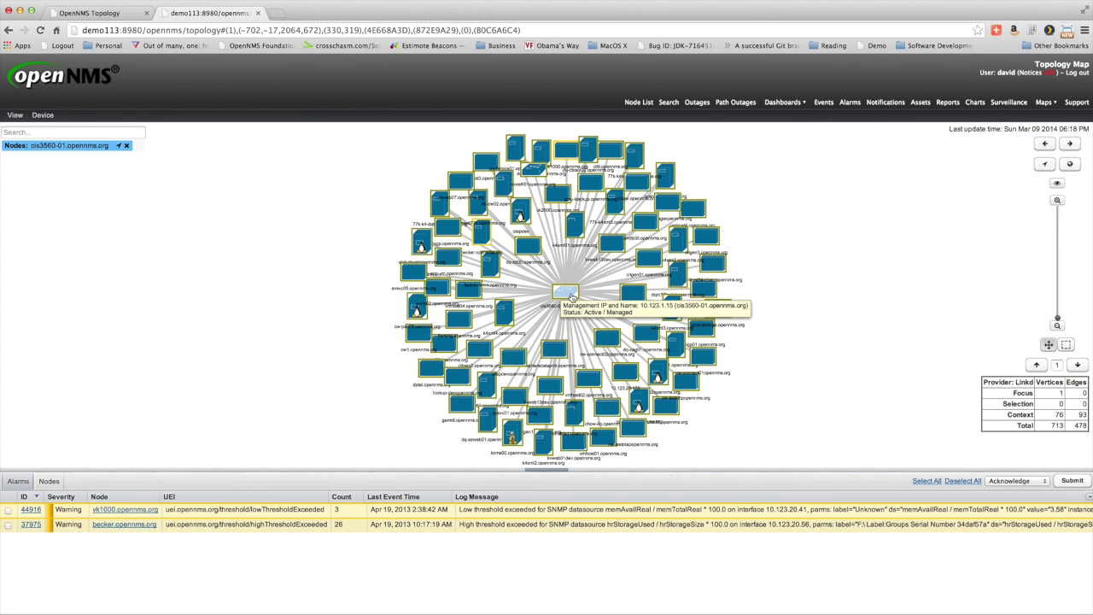
left_click(119, 146)
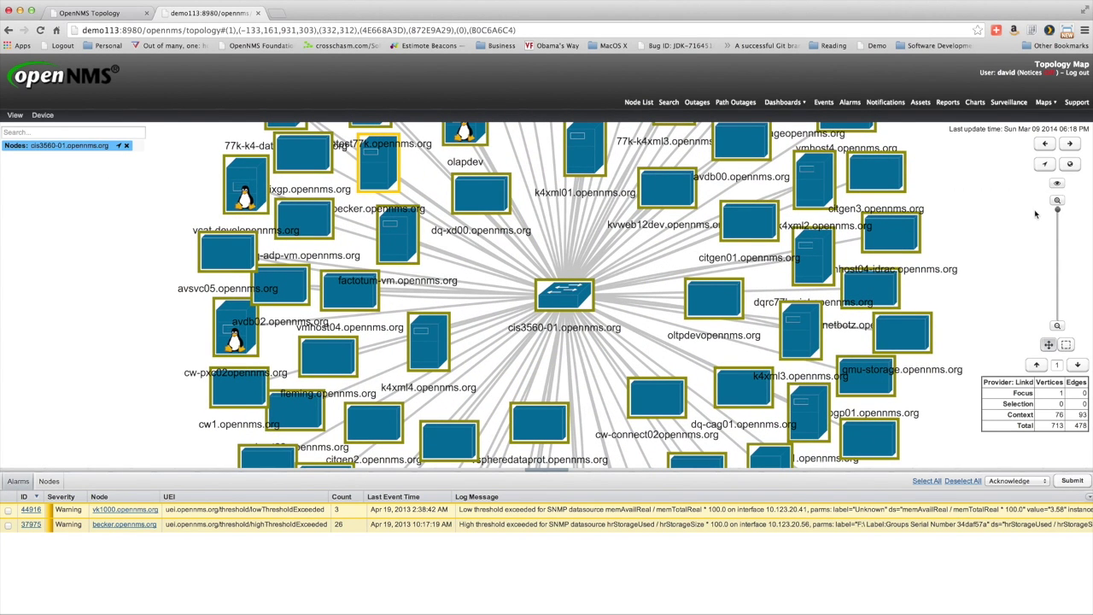
left_click(1056, 185)
left_click(1071, 165)
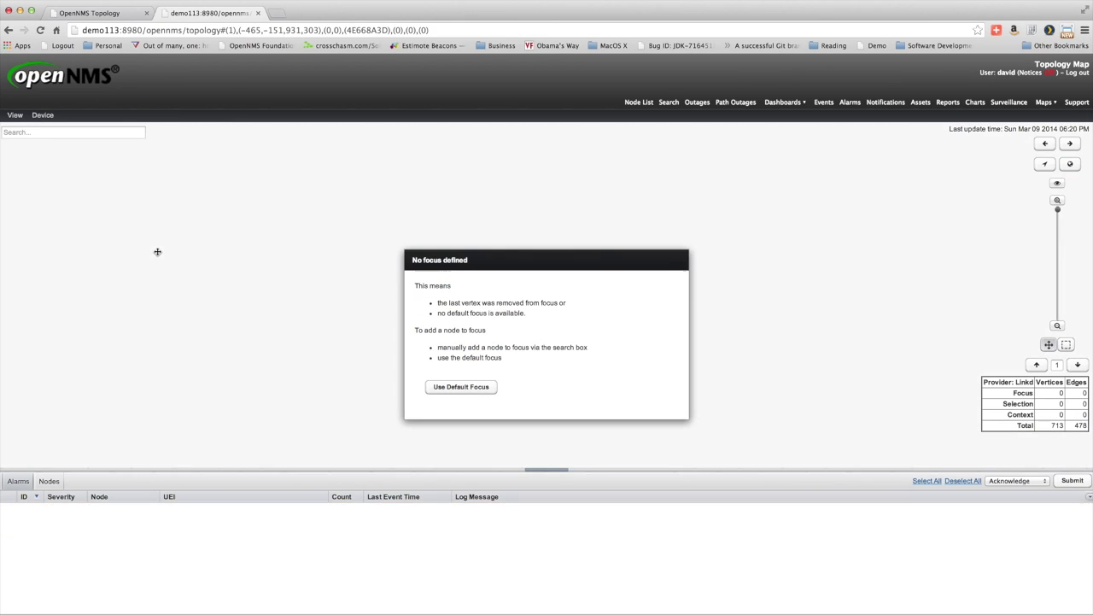
Restore the default focus, search for "core" and add the coreK01opennms.org node to the focus.
left_click(467, 393)
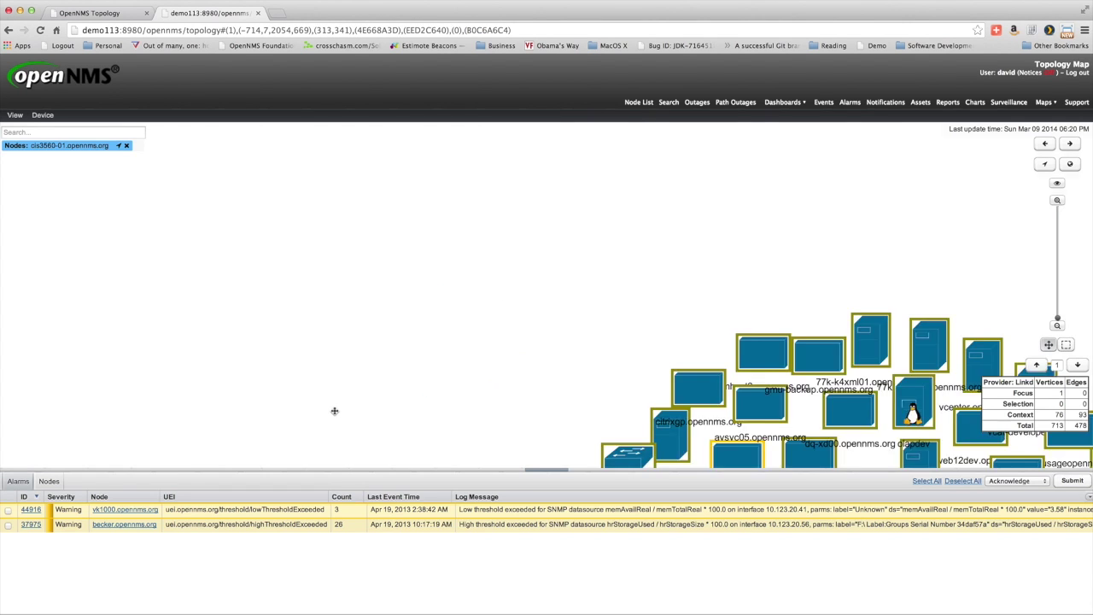
left_click(96, 132)
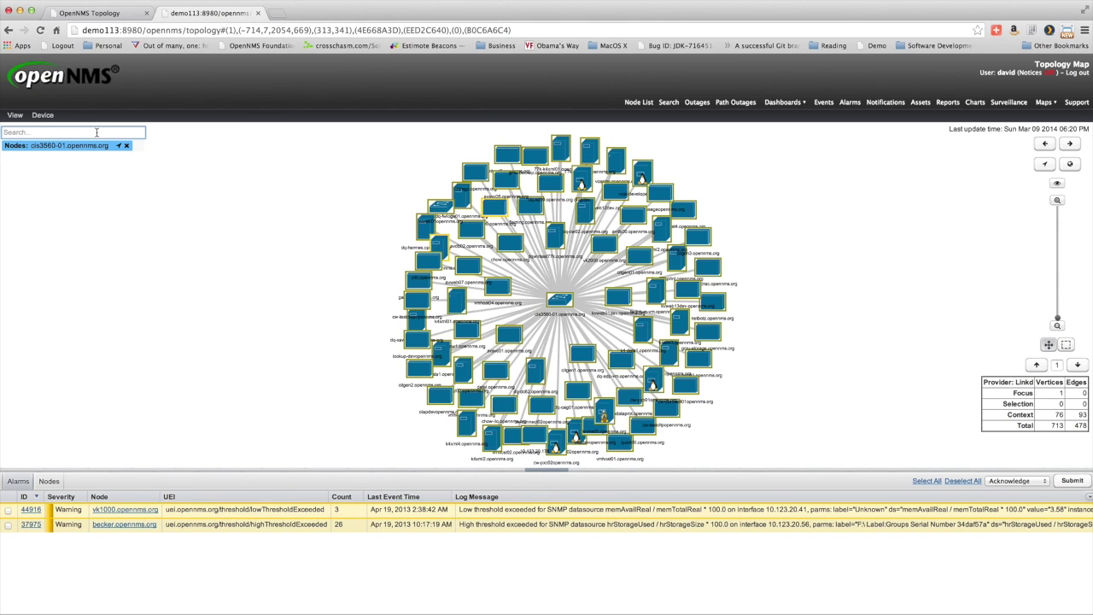
type("core")
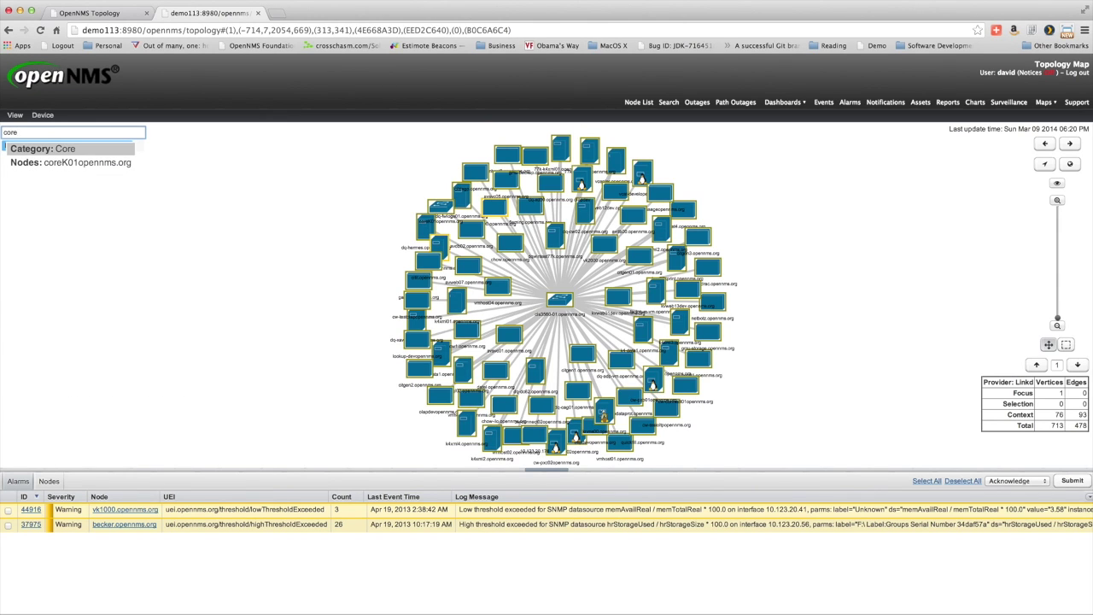
key("Down")
key("Return")
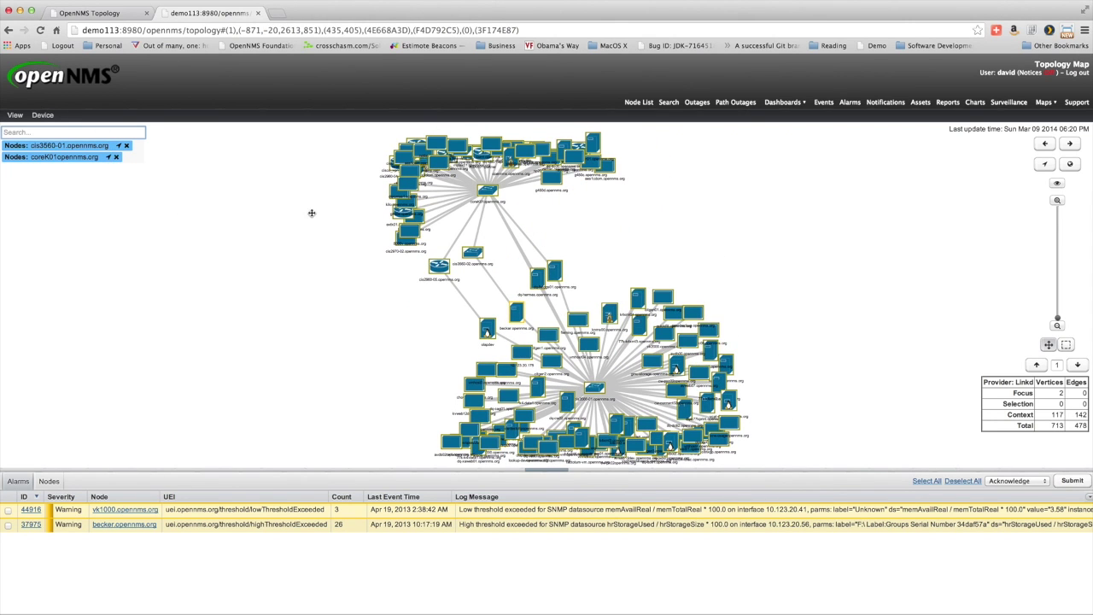
Highlight the focus nodes briefly, remove the highlight, and inspect the details of coreK01opennms.org and cis3560-01.opennms.org.
left_click(1057, 183)
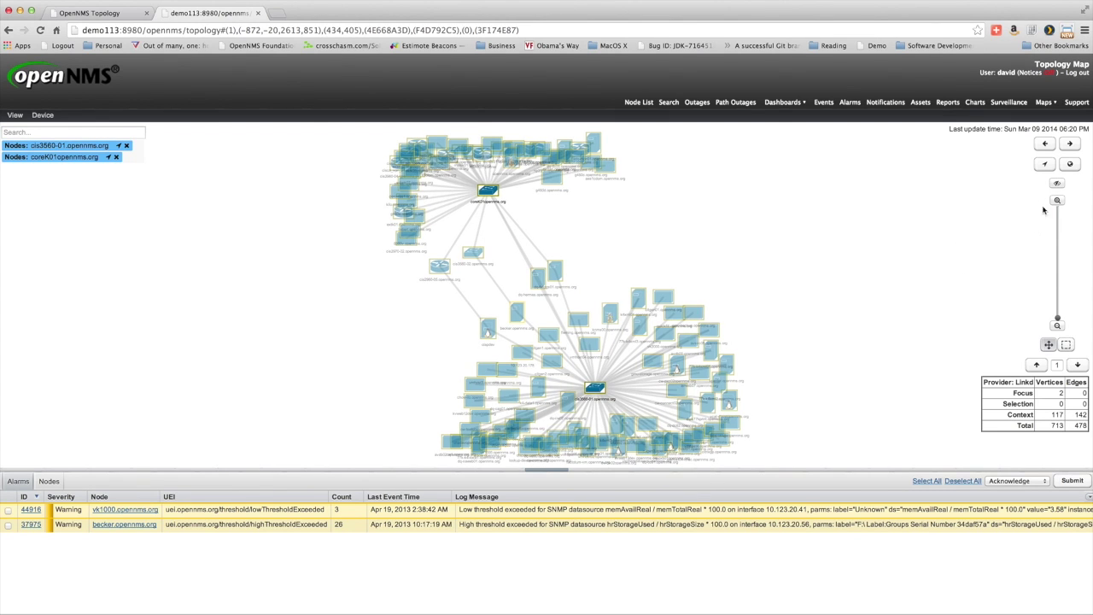
left_click(1057, 183)
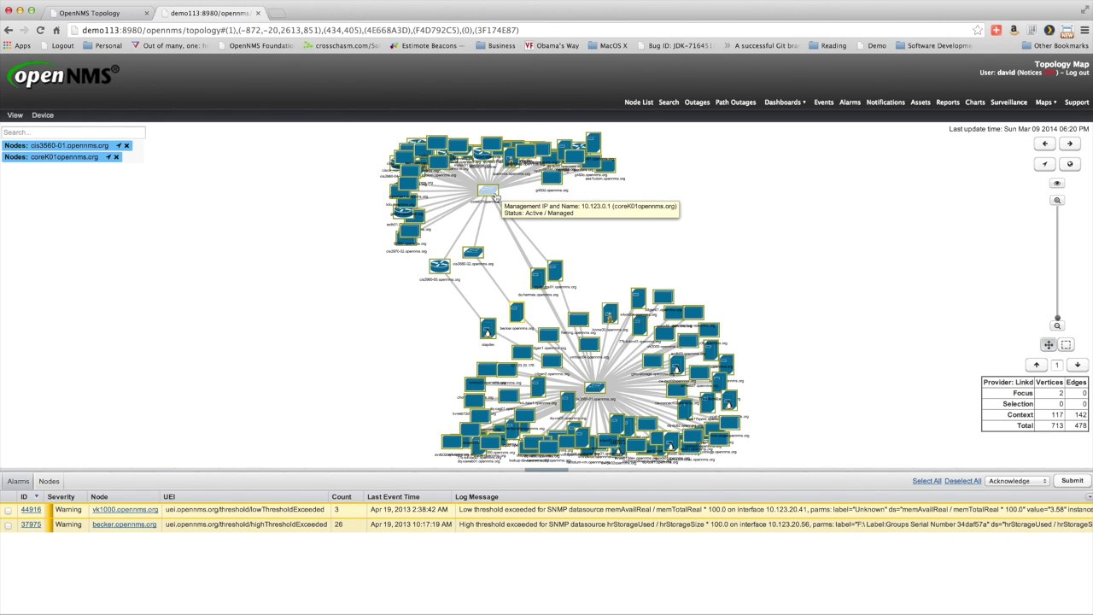
mouse_move(601, 385)
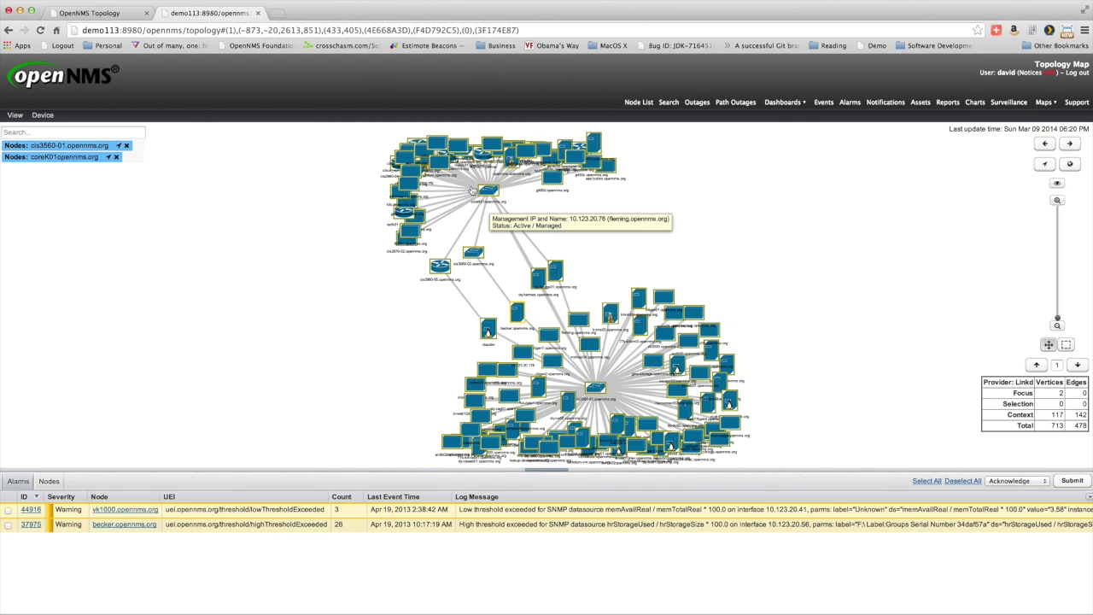
mouse_move(495, 200)
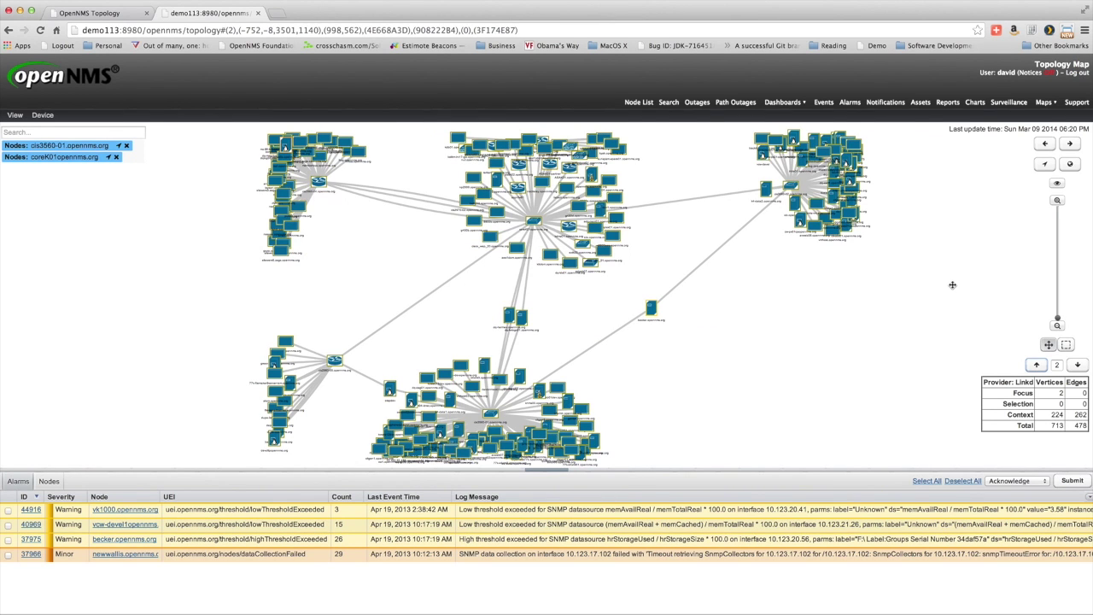
Highlight the two focus nodes and expand the semantic zoom level to 3.
left_click(1056, 186)
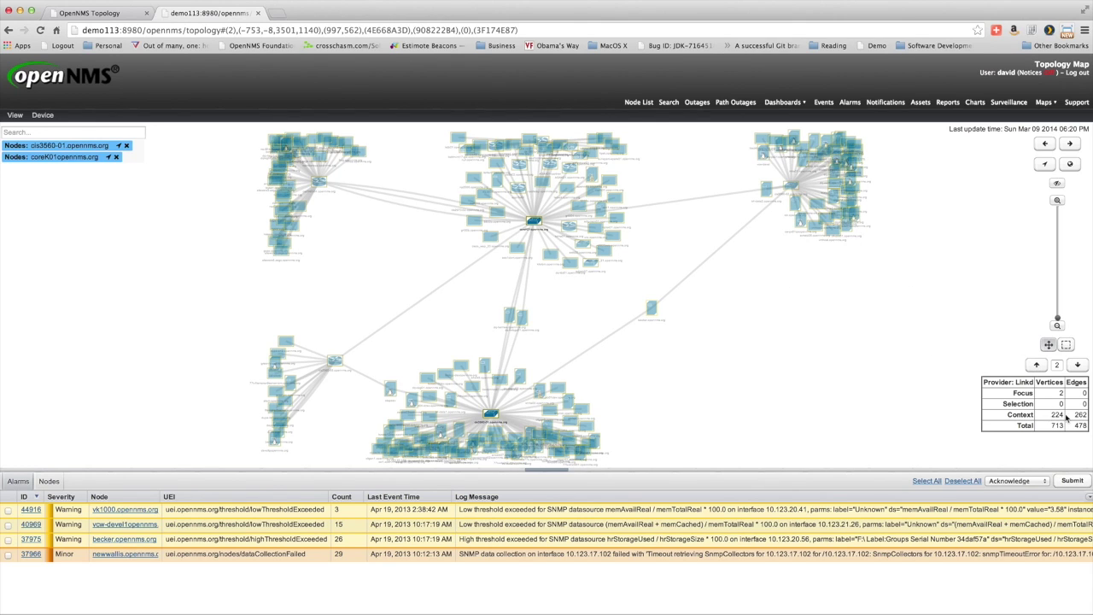
left_click(1037, 366)
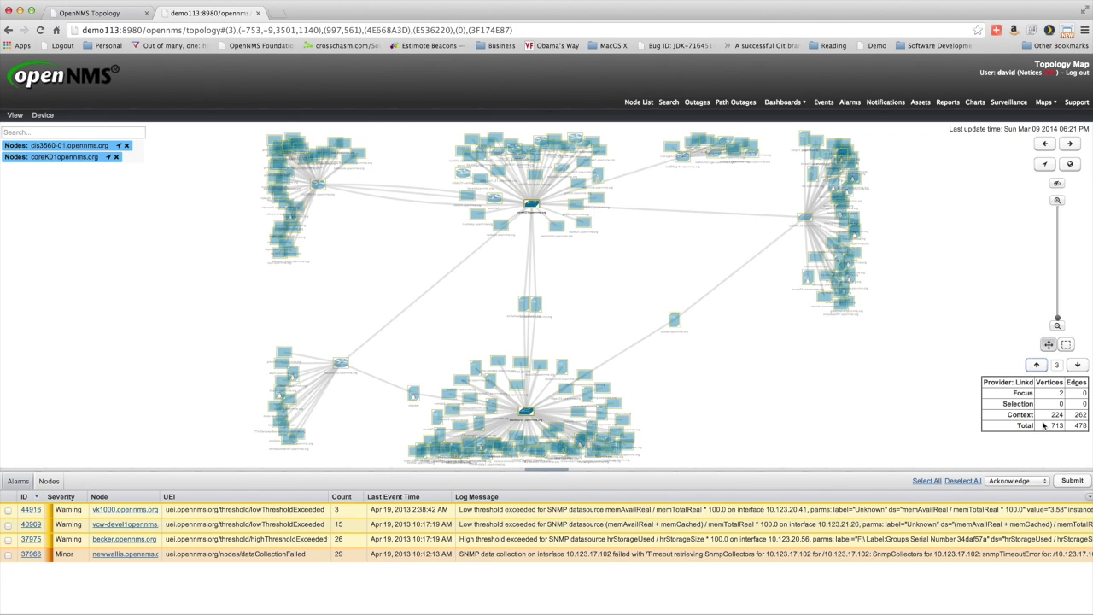
mouse_move(534, 418)
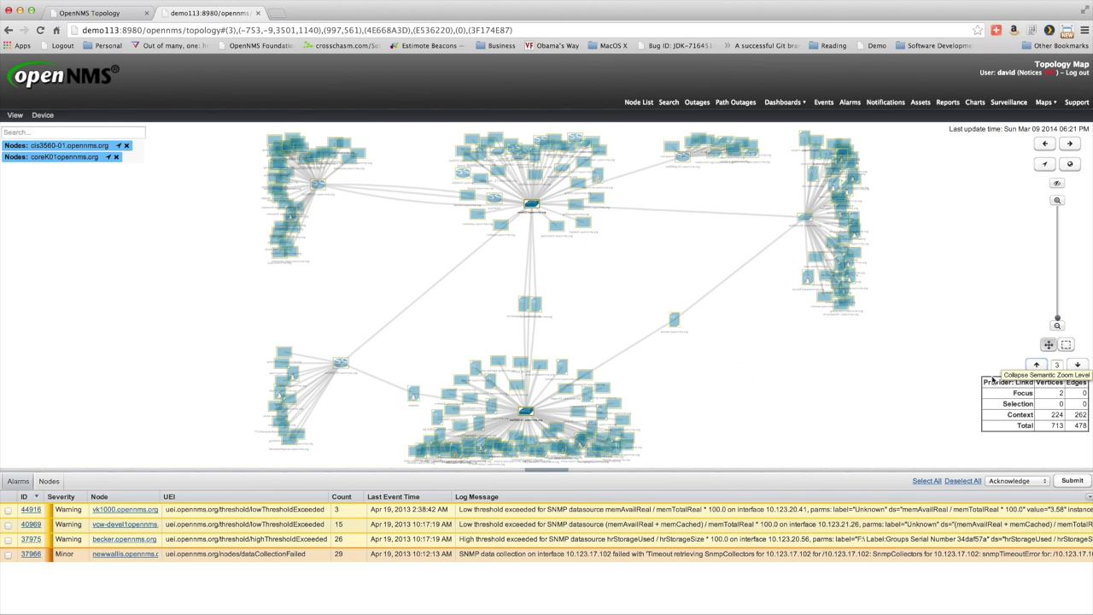
Collapse the semantic zoom level to 2 and return to the Web Console home page.
left_click(1077, 365)
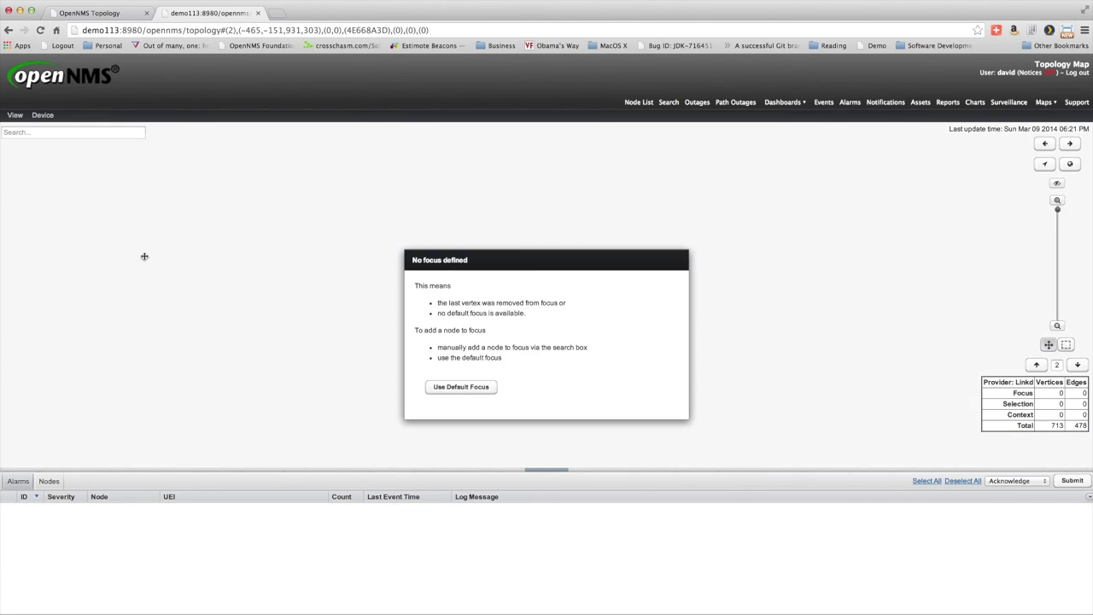
left_click(69, 85)
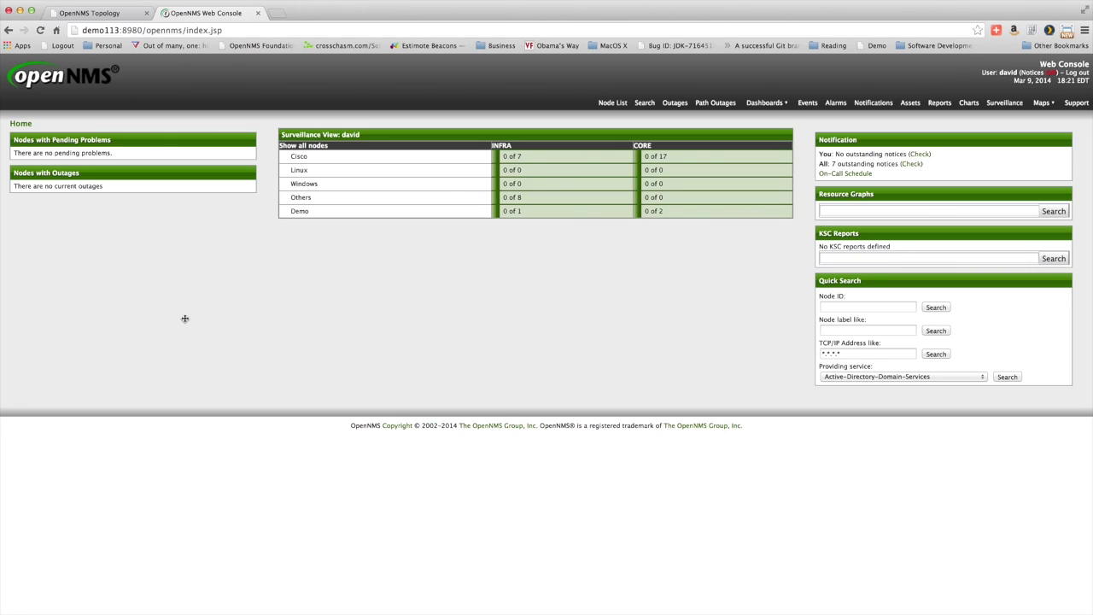
Open a Terminal window, shrink it and place it over the lower part of the Web Console.
key("super+Tab")
key("F4")
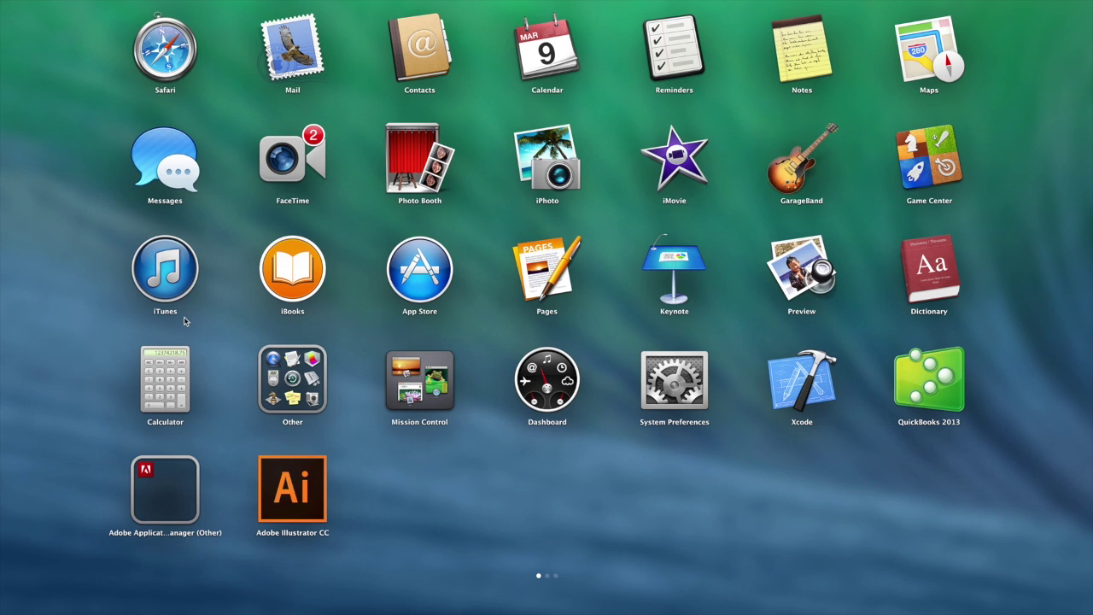
type("term")
key("Return")
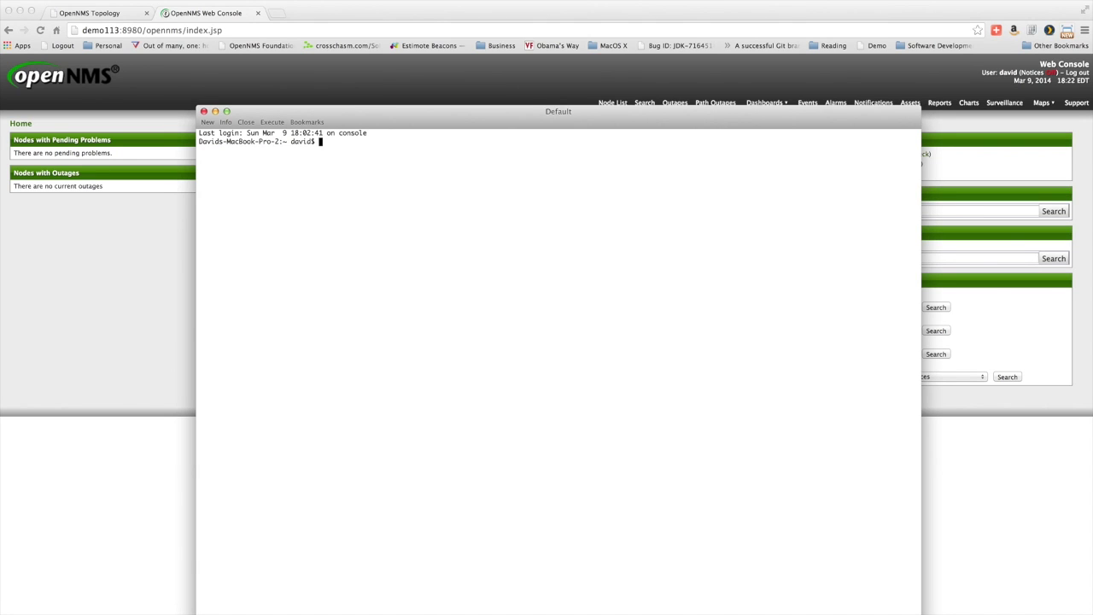
left_click_drag(754, 129, 757, 38)
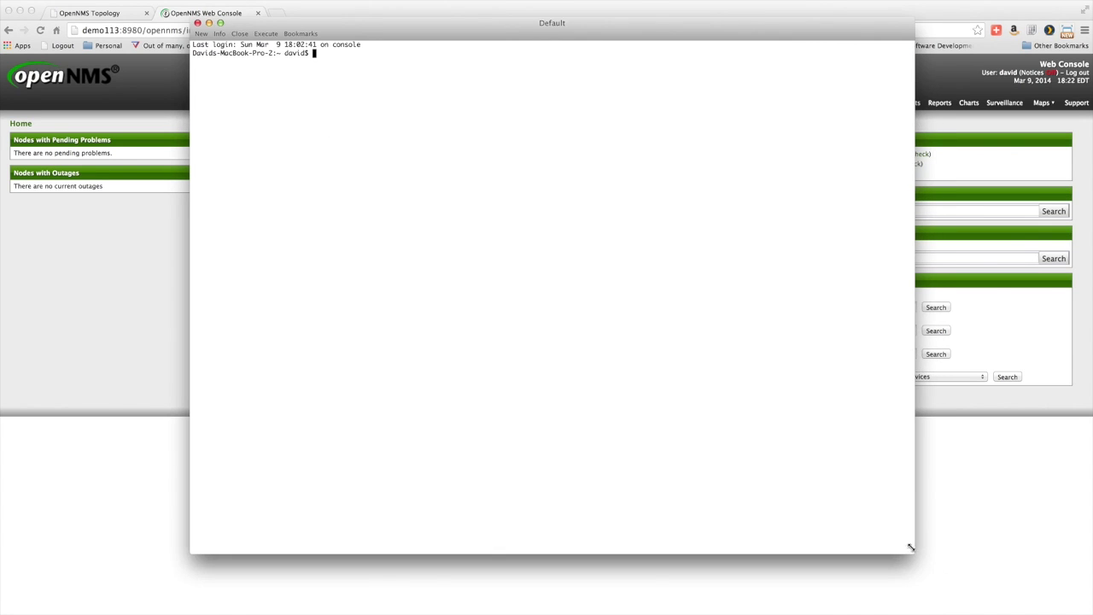
left_click_drag(910, 548, 910, 263)
left_click_drag(598, 19, 574, 316)
Connect to demo113 over SSH and change to the demos/localhost/1.13/screencast/ directory.
type("ssh demo113")
key("Return")
type("cd d")
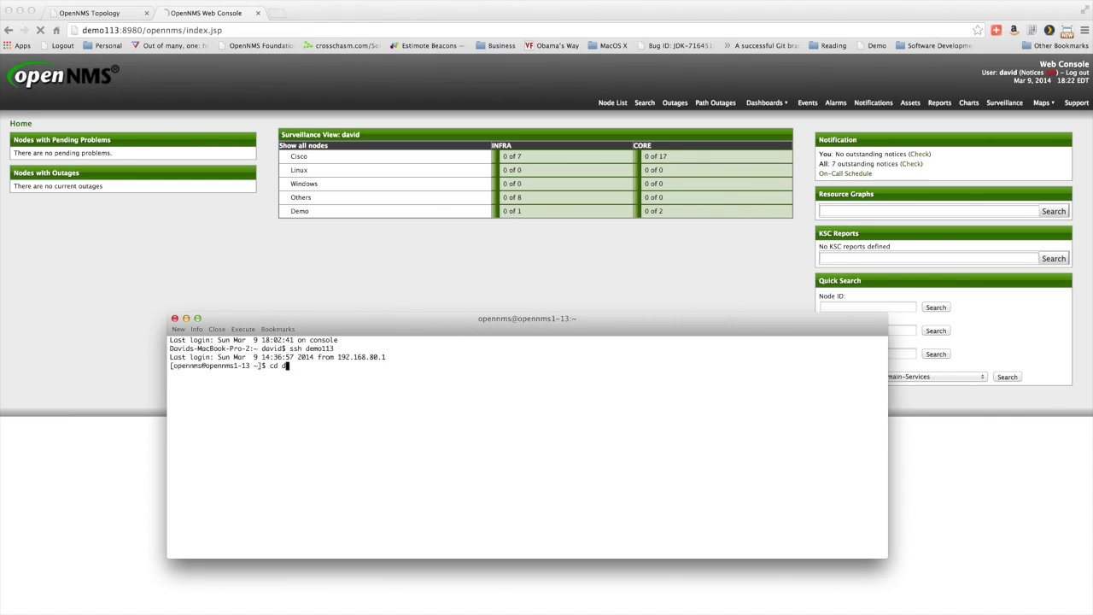
type("emos/localhost/1.13/screencast/")
key("Return")
Try to run the demo script as "./demo.sh 75".
type(".")
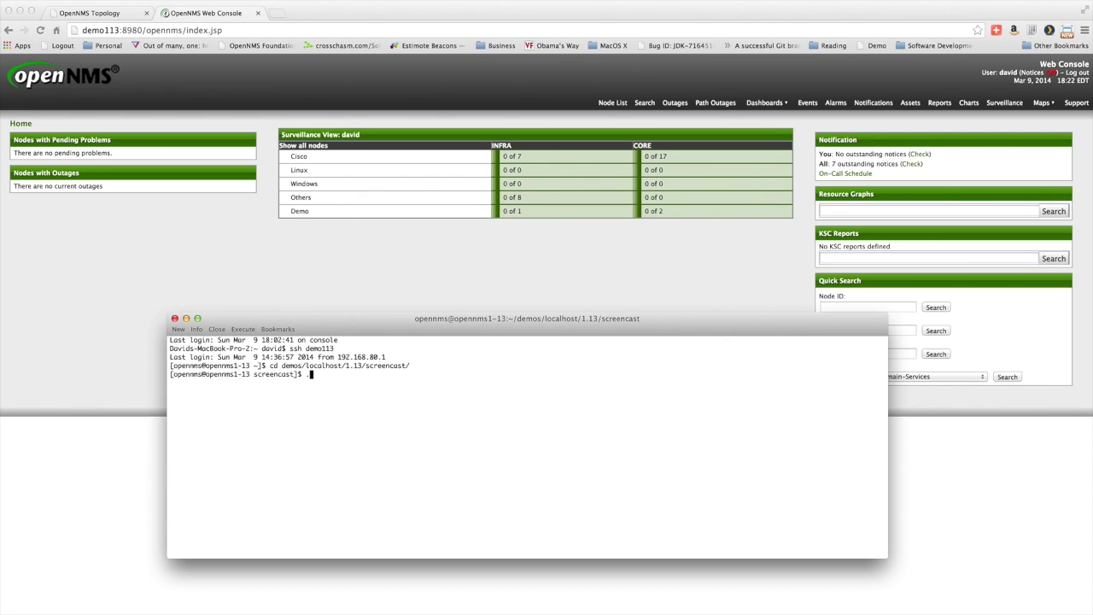
type("/demo.sh")
type("75")
key("Return")
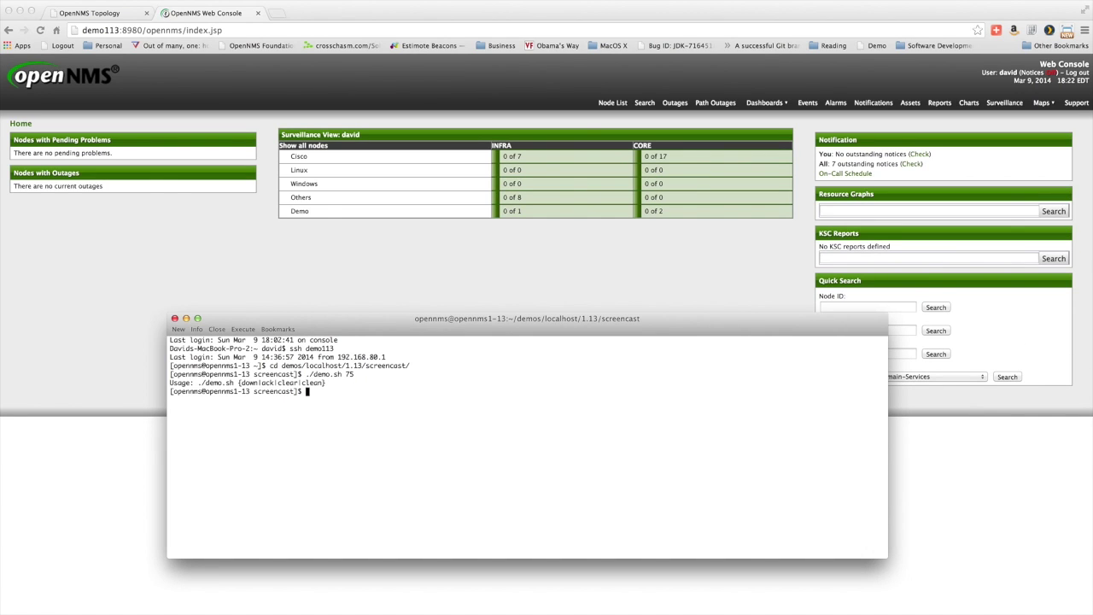
Correct the recalled demo script command and run "./demo.sh down 75".
key("Up")
key("Left")
key("Left")
type("down")
key("Left")
key("Left")
key("Left")
key("BackSpace")
type("o")
key("Return")
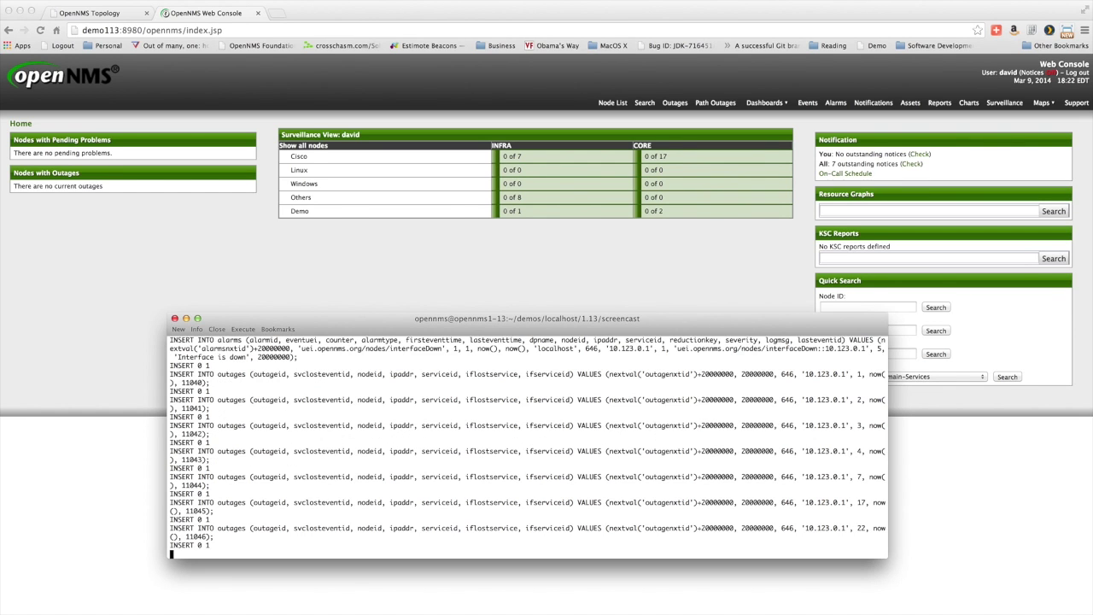
Switch back to the Web Console, list the alarms of coreK01opennms.org and open the detail page of its alarm.
key("super+Tab")
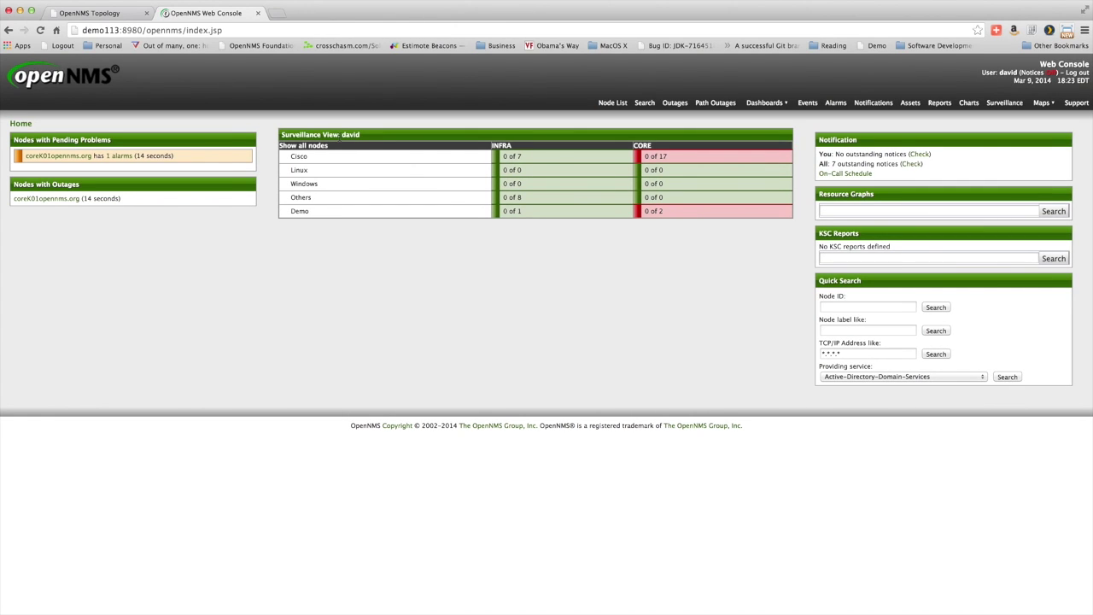
left_click_drag(342, 134, 358, 134)
left_click(377, 252)
left_click(125, 160)
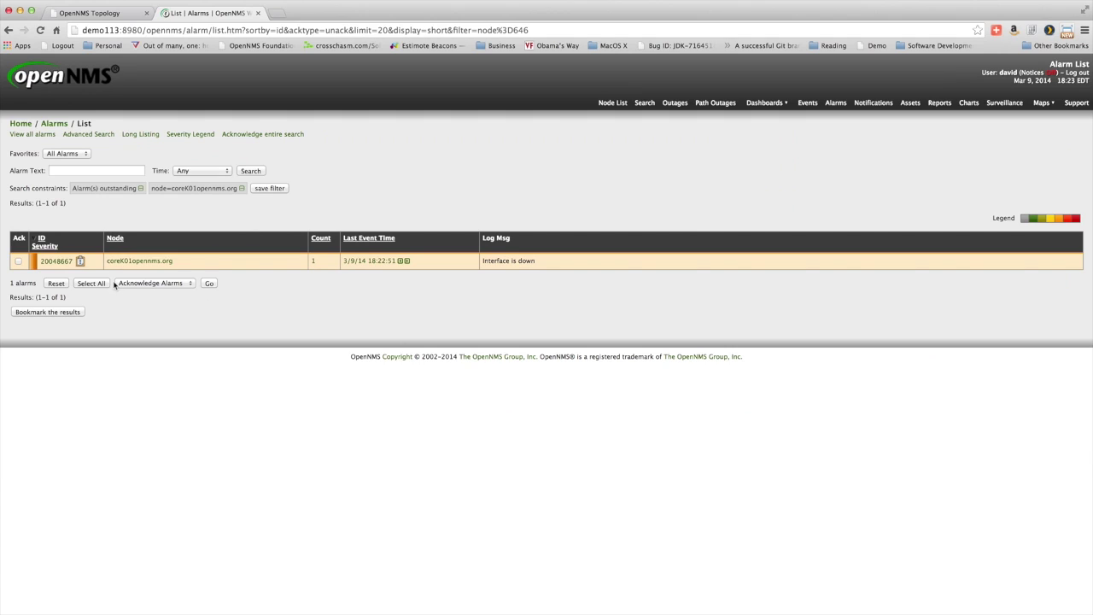
mouse_move(81, 262)
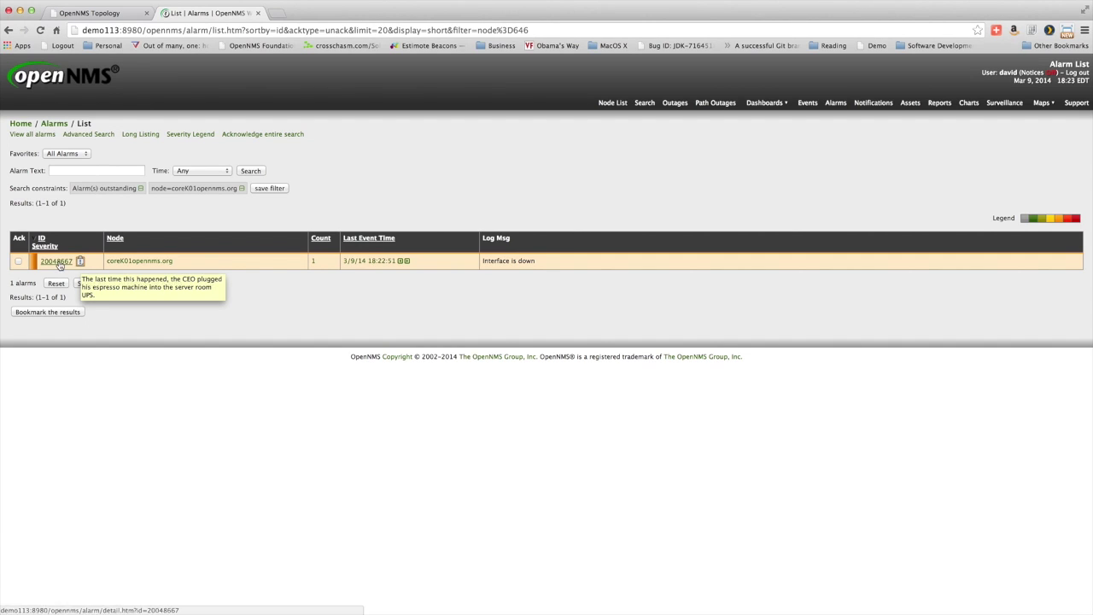
left_click(57, 261)
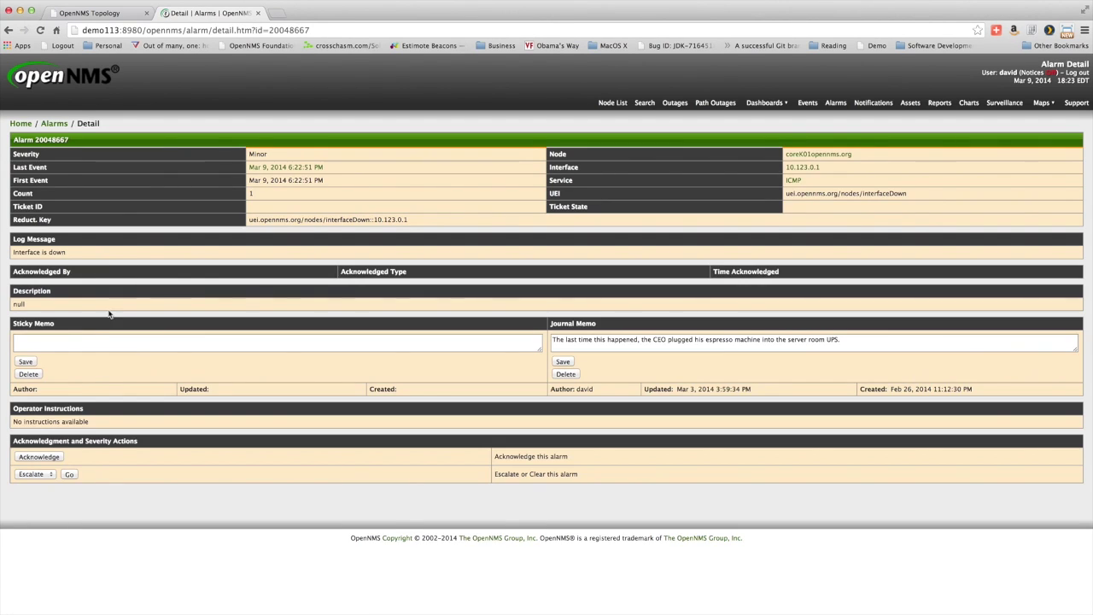
Save the sticky memo "I got this... need a little coffee, today." on the alarm and acknowledge the alarm.
left_click(86, 343)
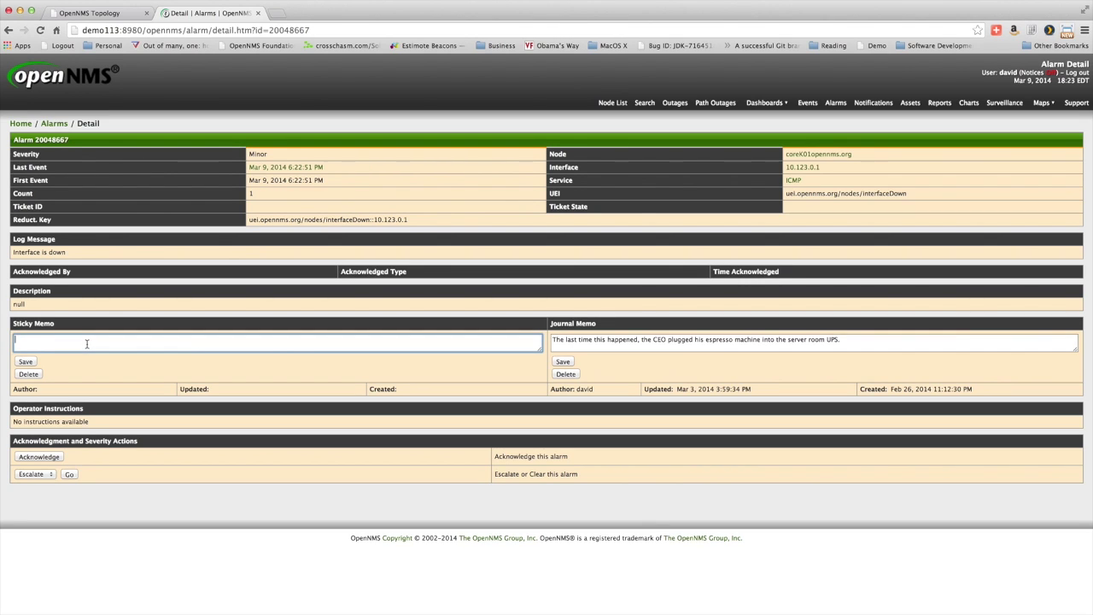
type("I git this... need a little coffee, today.")
left_click(32, 361)
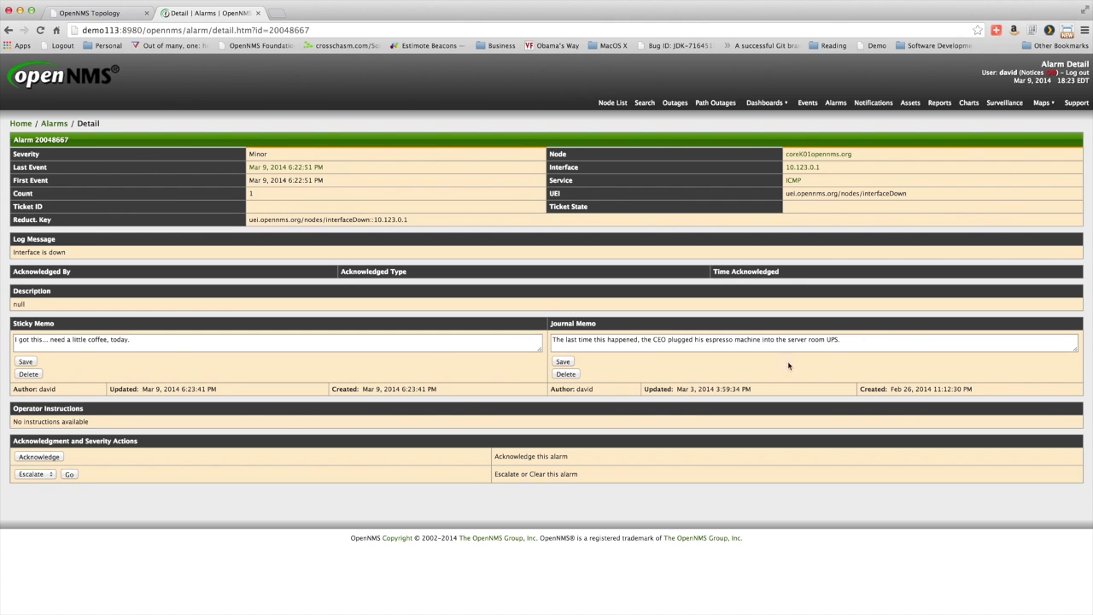
left_click(42, 458)
Return to the home page and examine the recent events and outages of the node coreK01opennms.org.
left_click(37, 76)
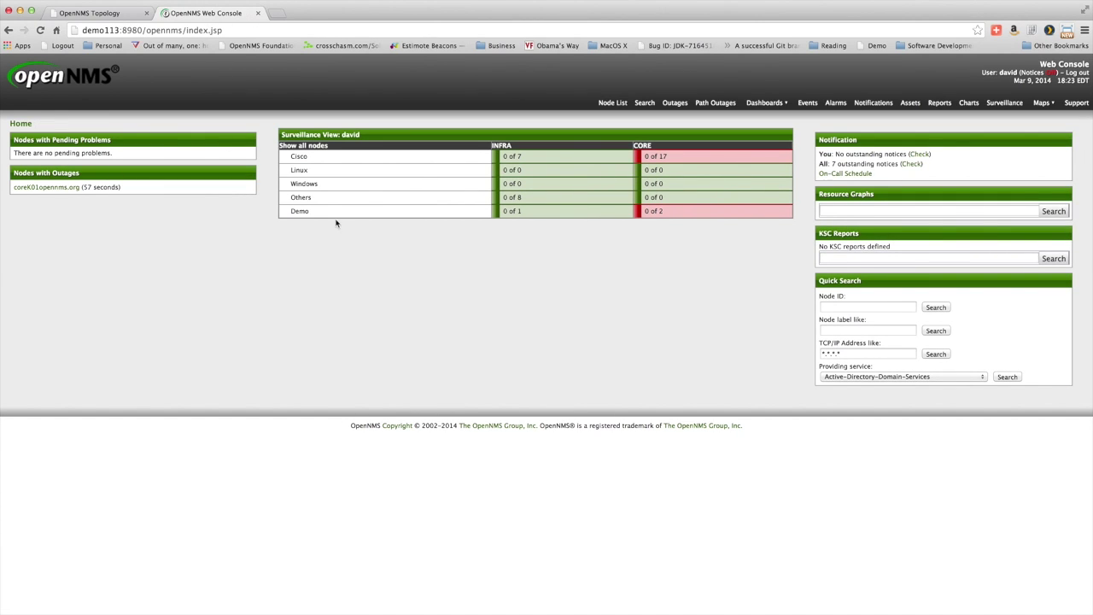
left_click(55, 187)
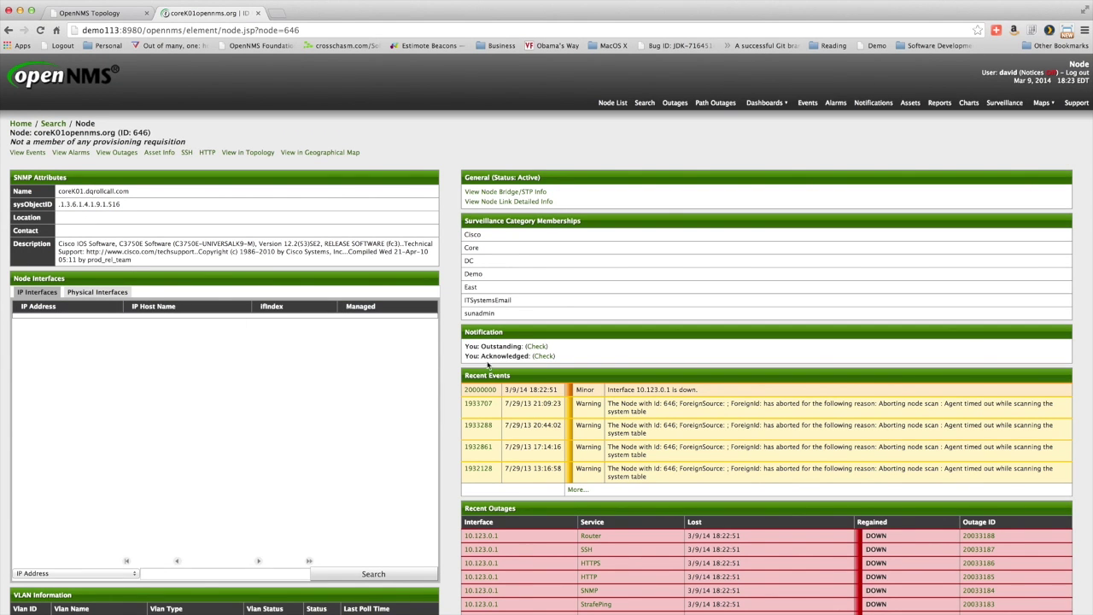
scroll(540, 373, "down", 2)
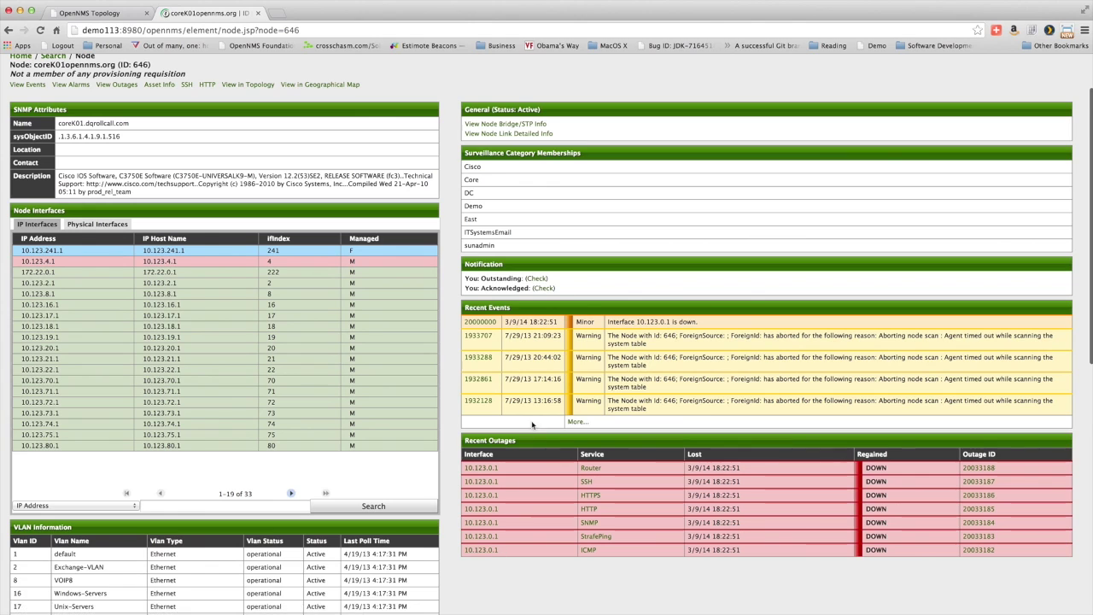
left_click_drag(609, 321, 696, 321)
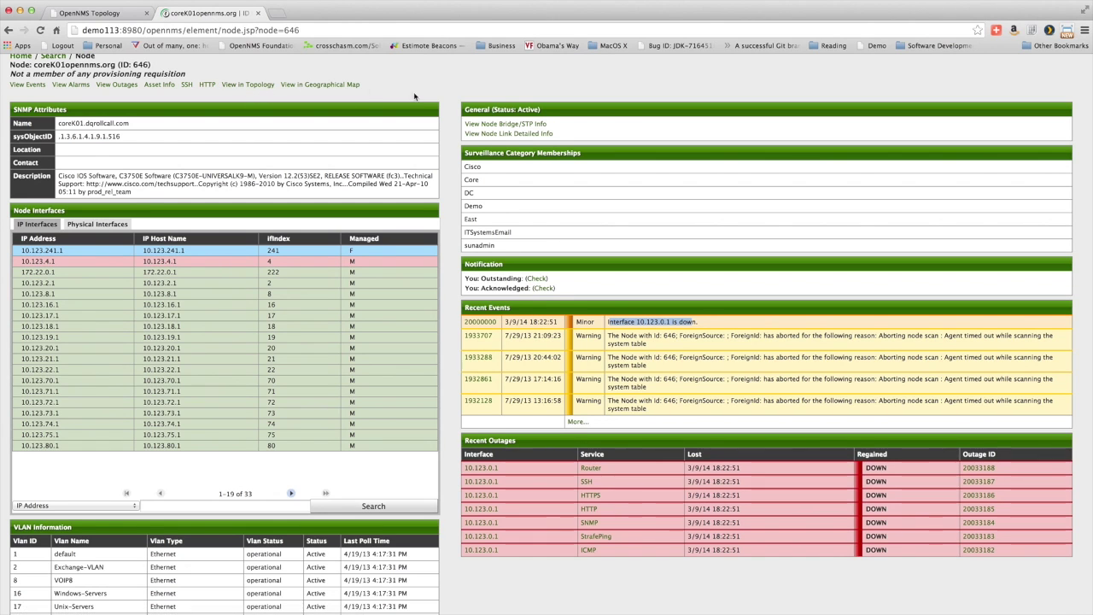
Show coreK01opennms.org on the geographical map and open its Topology map from the node marker.
scroll(410, 100, "up", 1)
scroll(410, 100, "up", 2)
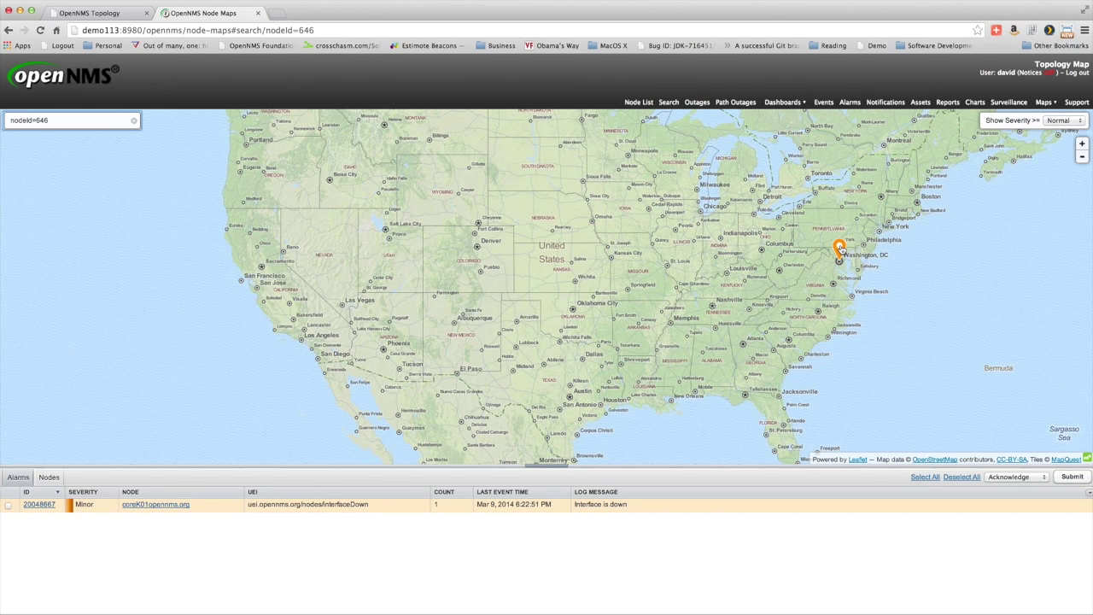
left_click(841, 249)
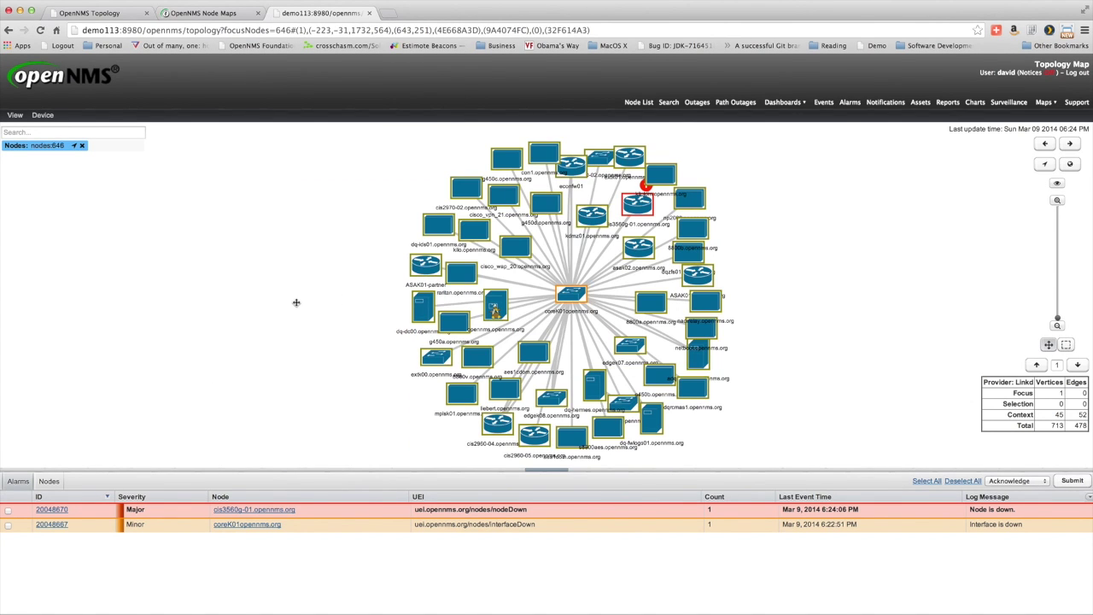
Move the cis3560g-01.opennms.org node out of the circle of nodes and add it to the focus.
mouse_move(635, 208)
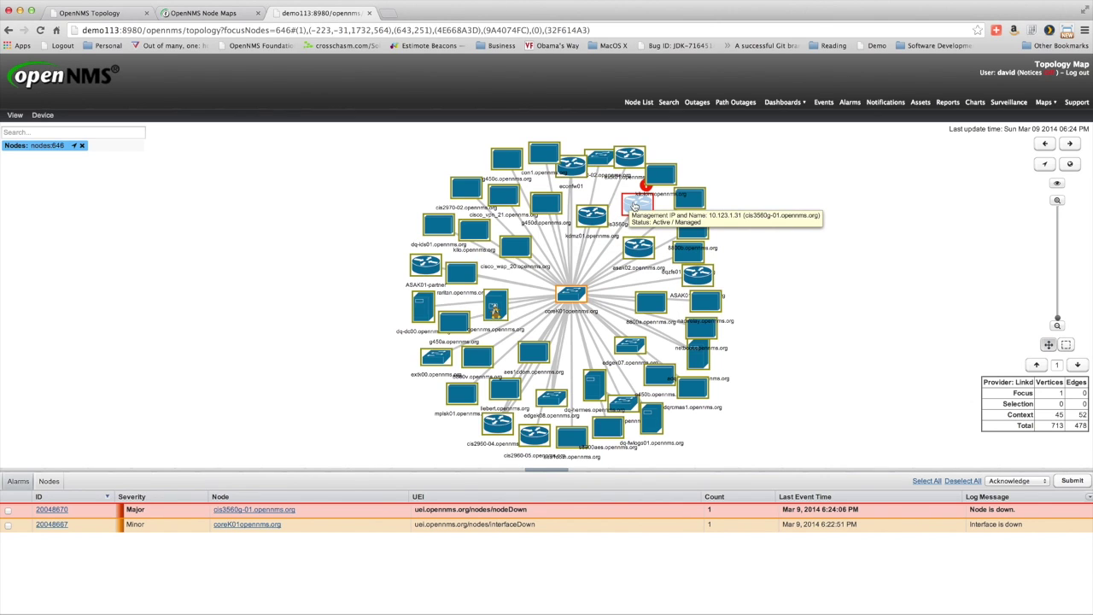
left_click_drag(635, 208, 220, 256)
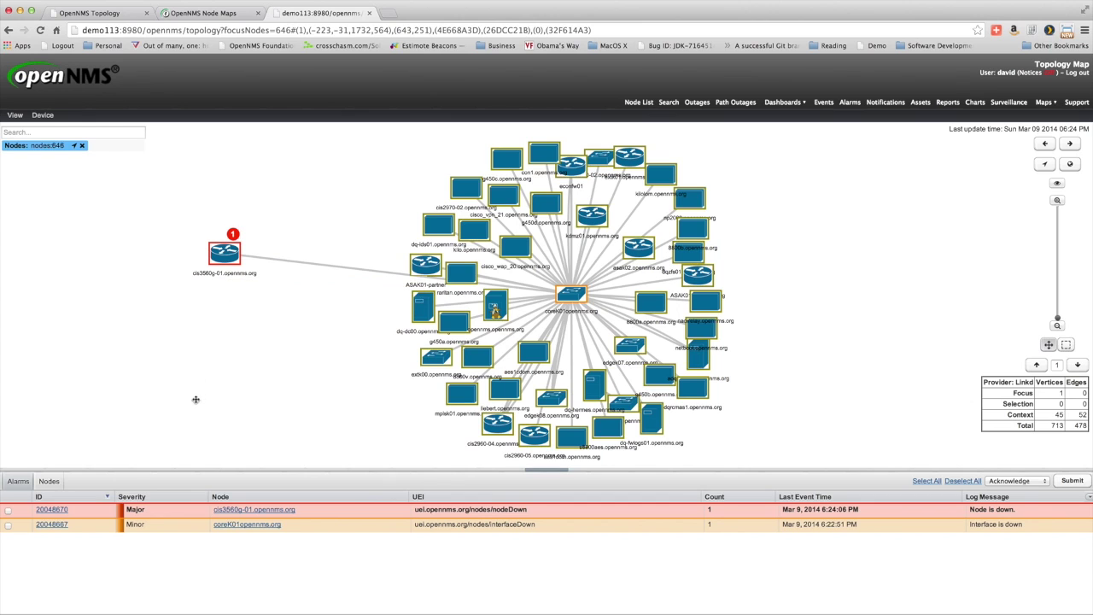
left_click(74, 83)
right_click(228, 256)
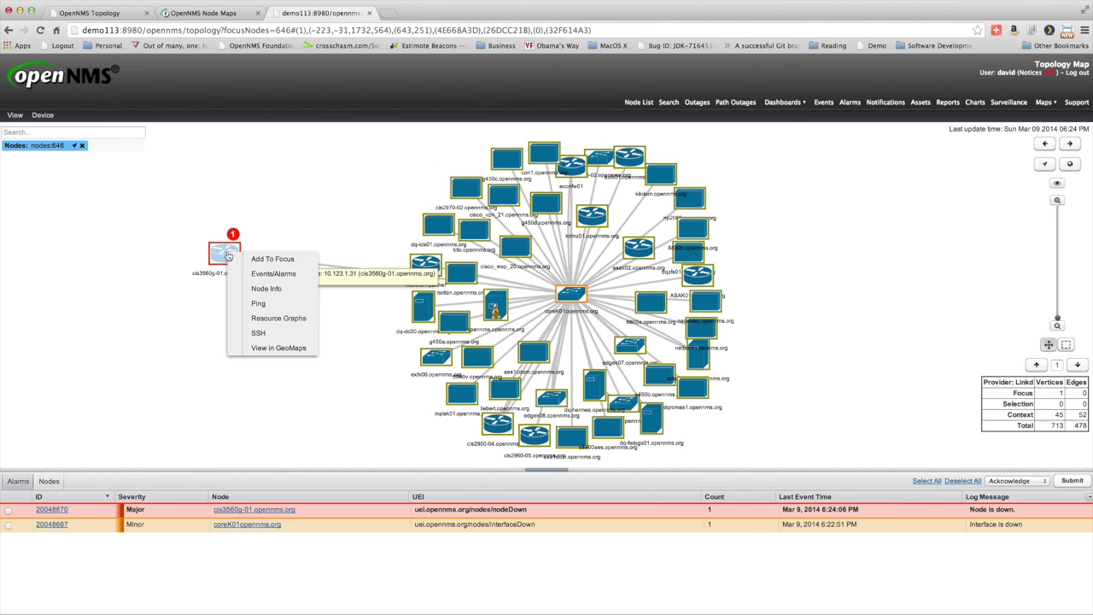
left_click(270, 260)
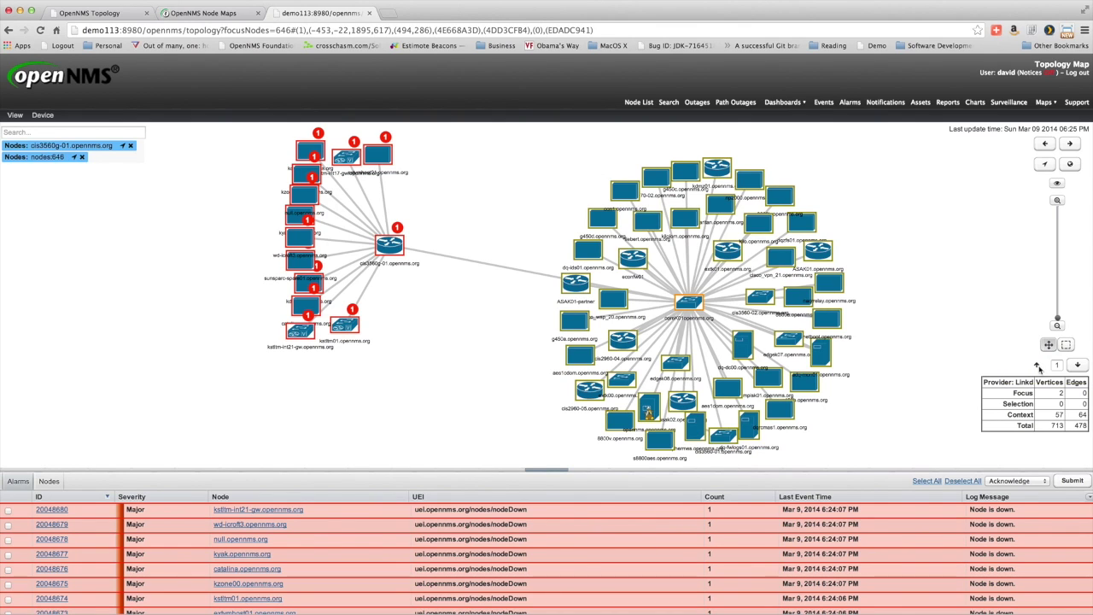
Expand the semantic zoom level to 2 and briefly highlight the focus nodes.
left_click(1038, 366)
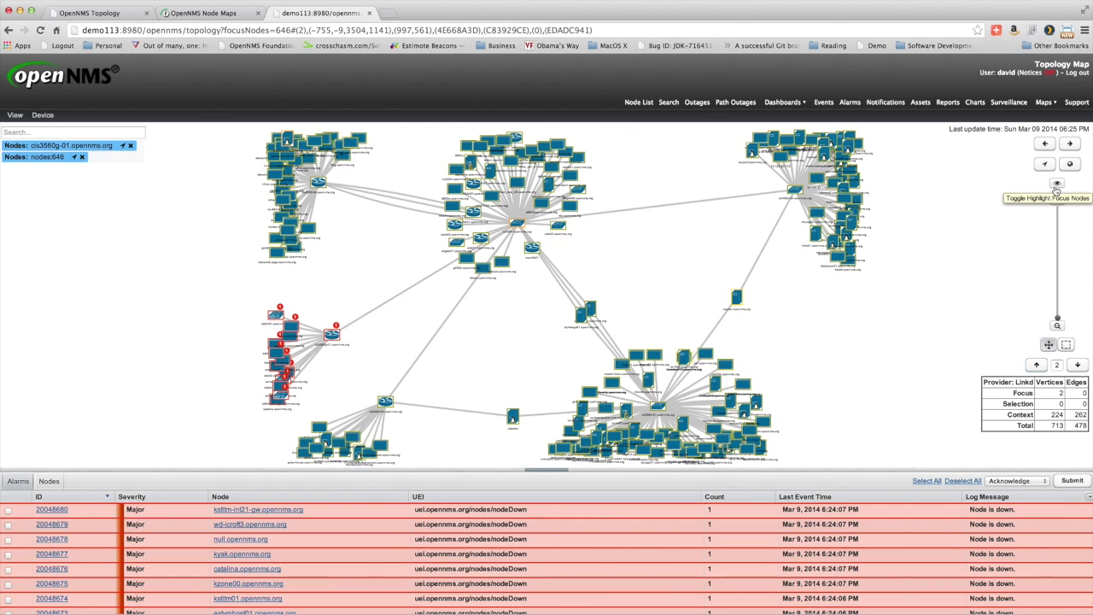
left_click(1057, 188)
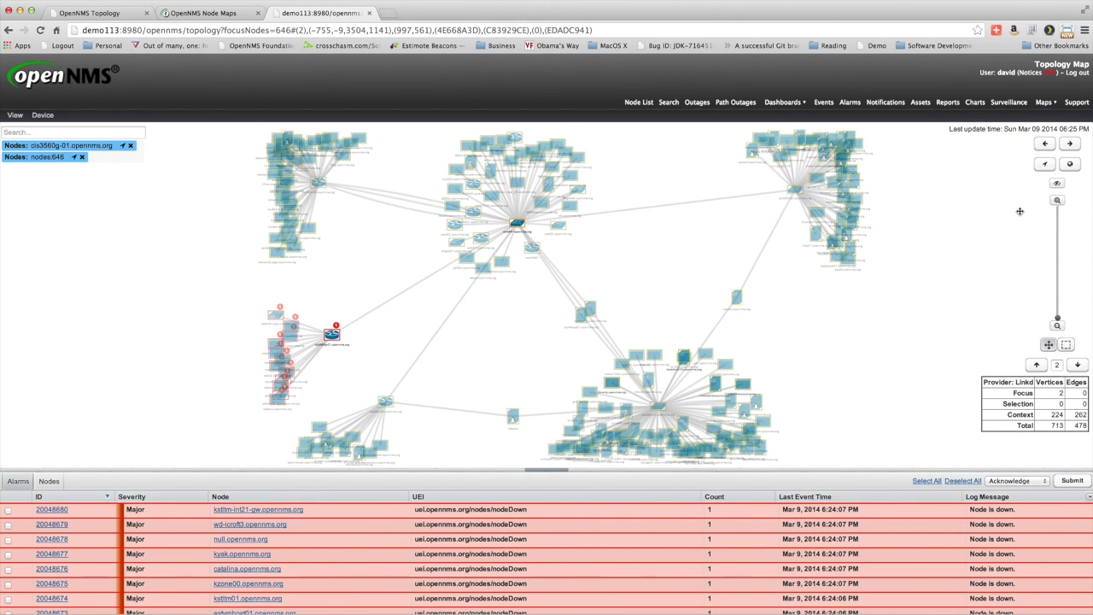
left_click(1056, 185)
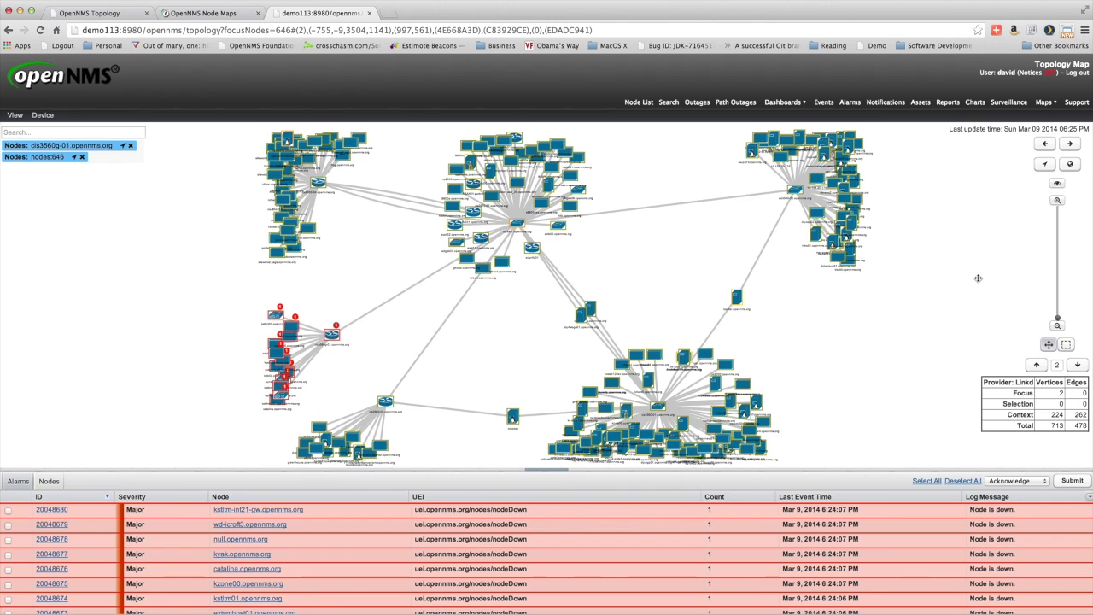
Run "./demo.sh ack" in the Terminal and inspect the affected nodes on the Topology map.
key("super+Tab")
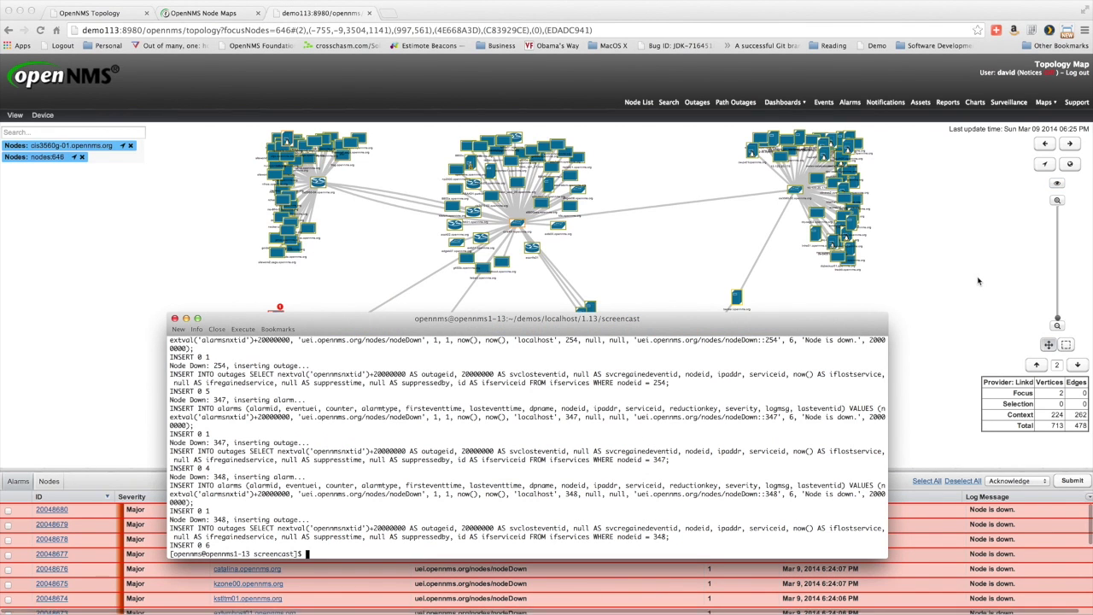
key("Up")
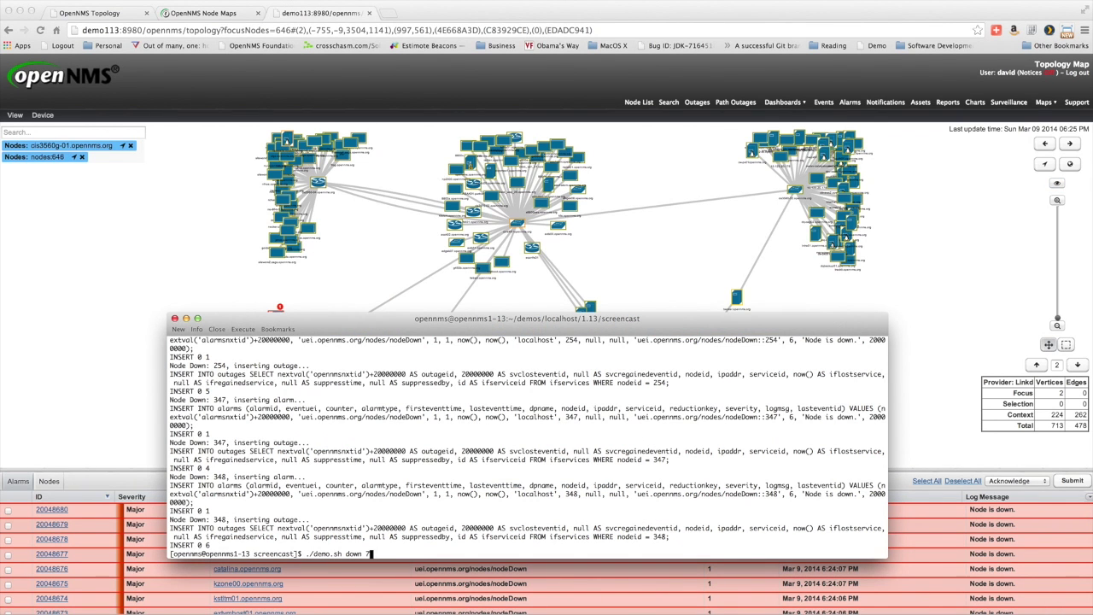
key("BackSpace")
key("BackSpace")
key("BackSpace")
key("BackSpace")
key("BackSpace")
key("BackSpace")
type("clear")
key("BackSpace")
key("BackSpace")
key("BackSpace")
key("BackSpace")
key("Return")
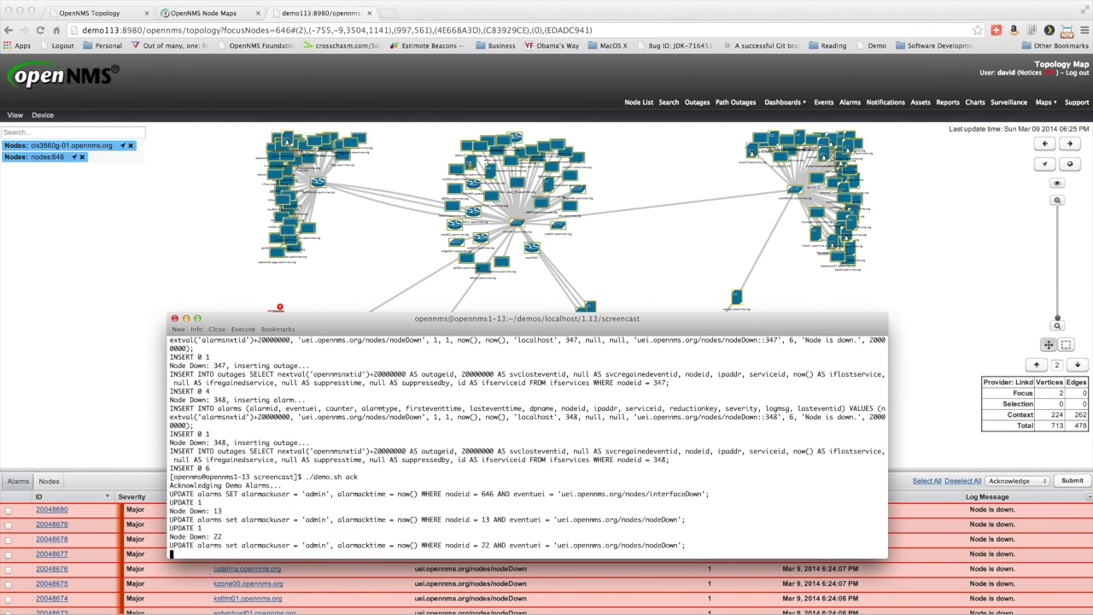
left_click(971, 274)
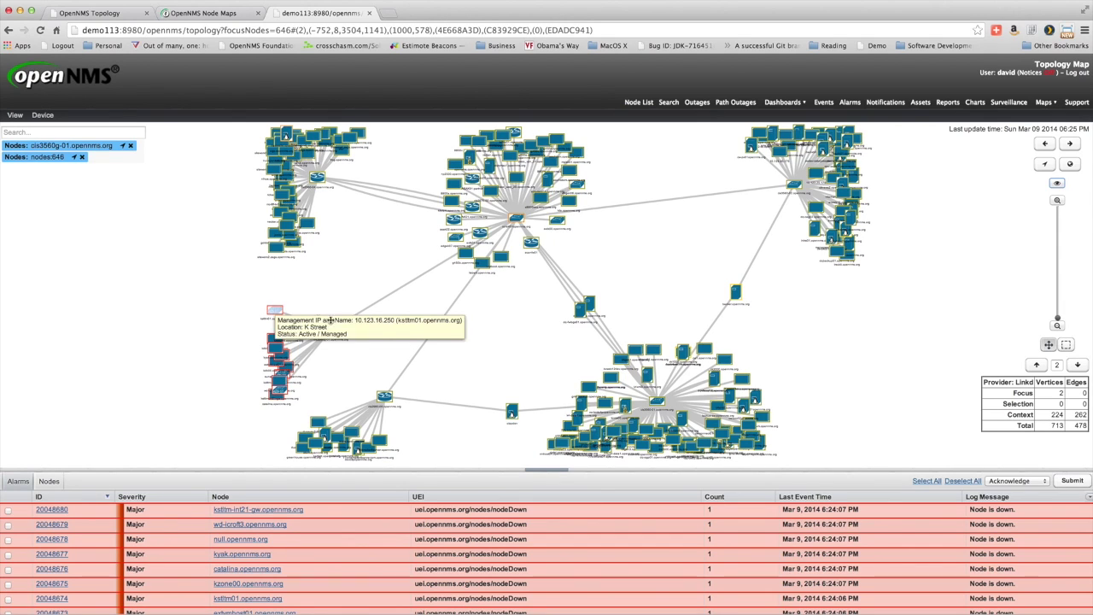
mouse_move(274, 362)
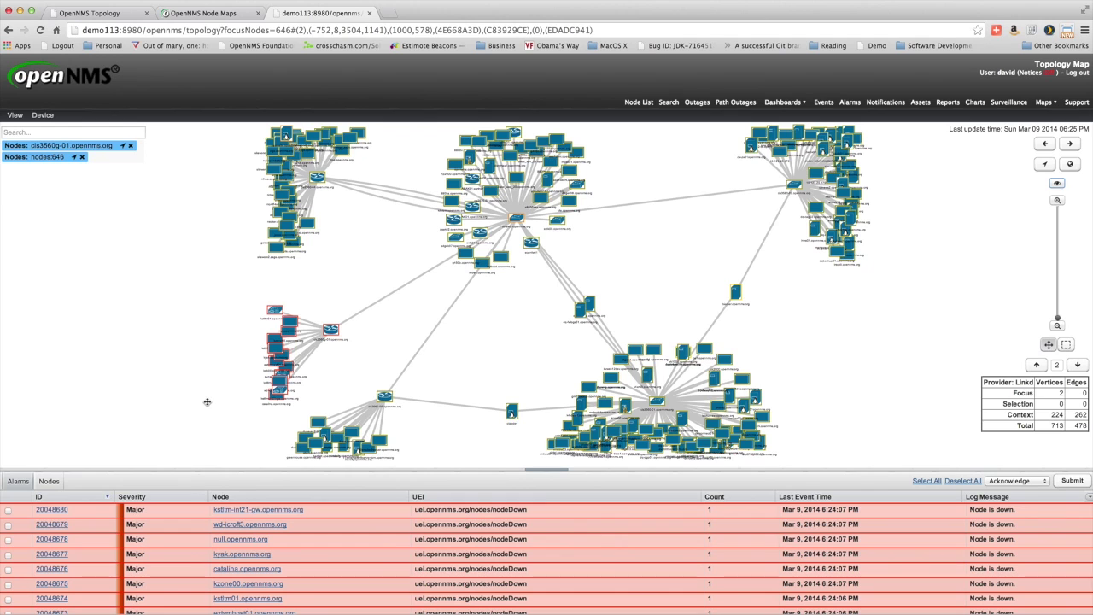
Run "./demo.sh up" in the Terminal and return to the Topology map.
key("super+Tab")
key("Up")
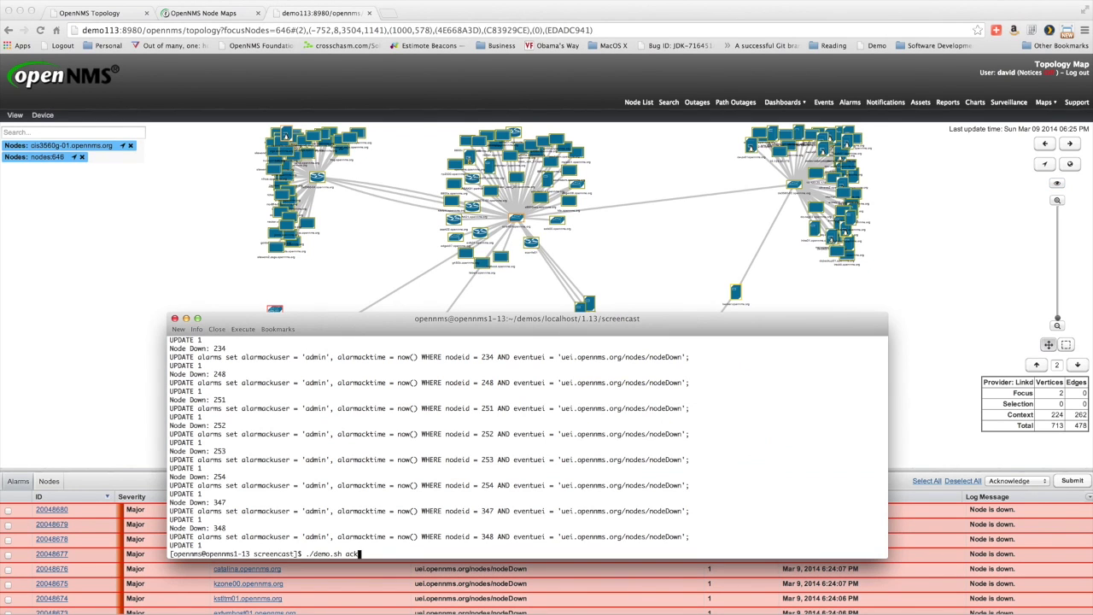
key("BackSpace")
key("BackSpace")
key("BackSpace")
type("up")
key("Return")
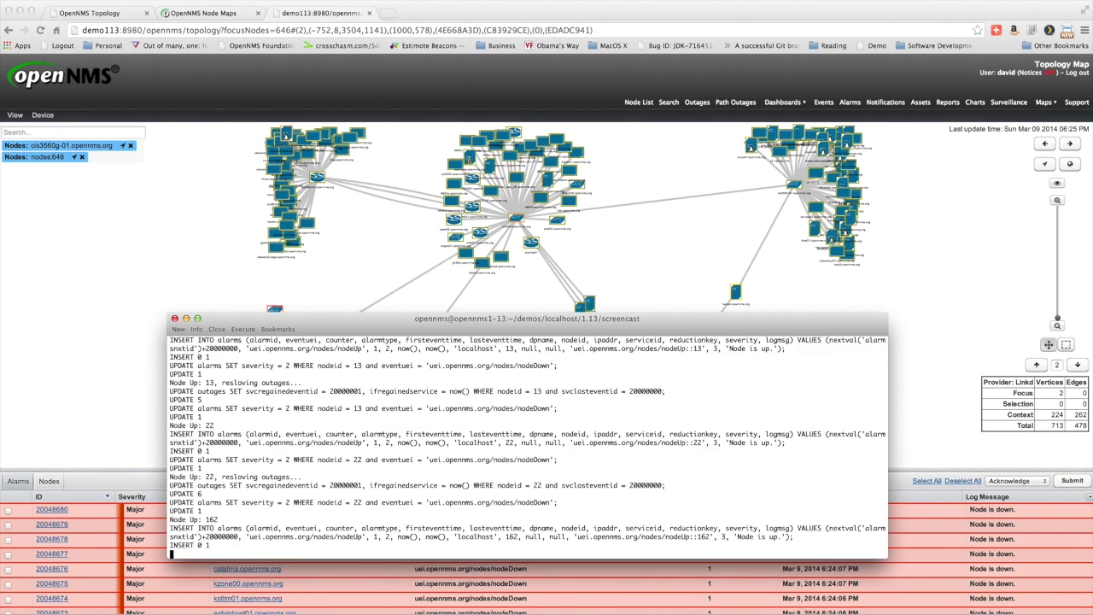
key("super+Tab")
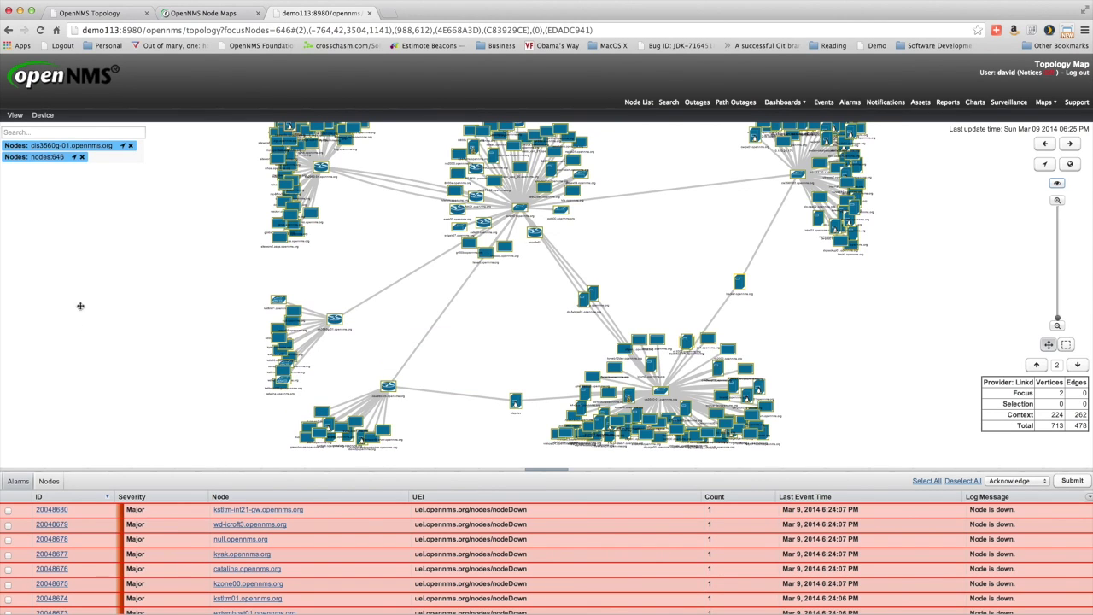
Refresh the Topology map and review the alarms listed for the displayed nodes.
left_click(15, 115)
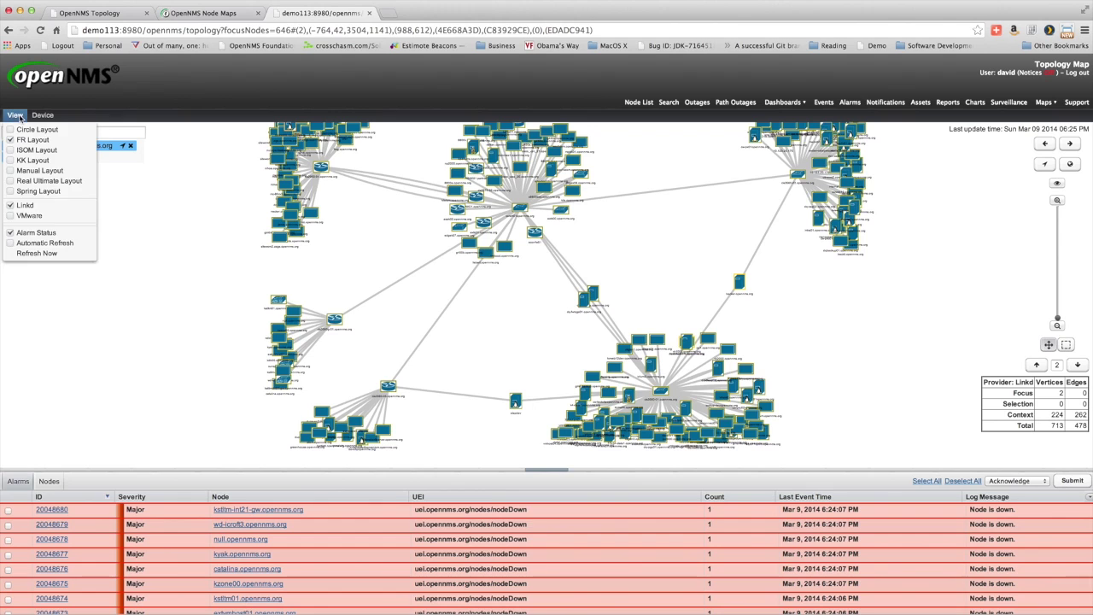
left_click(38, 253)
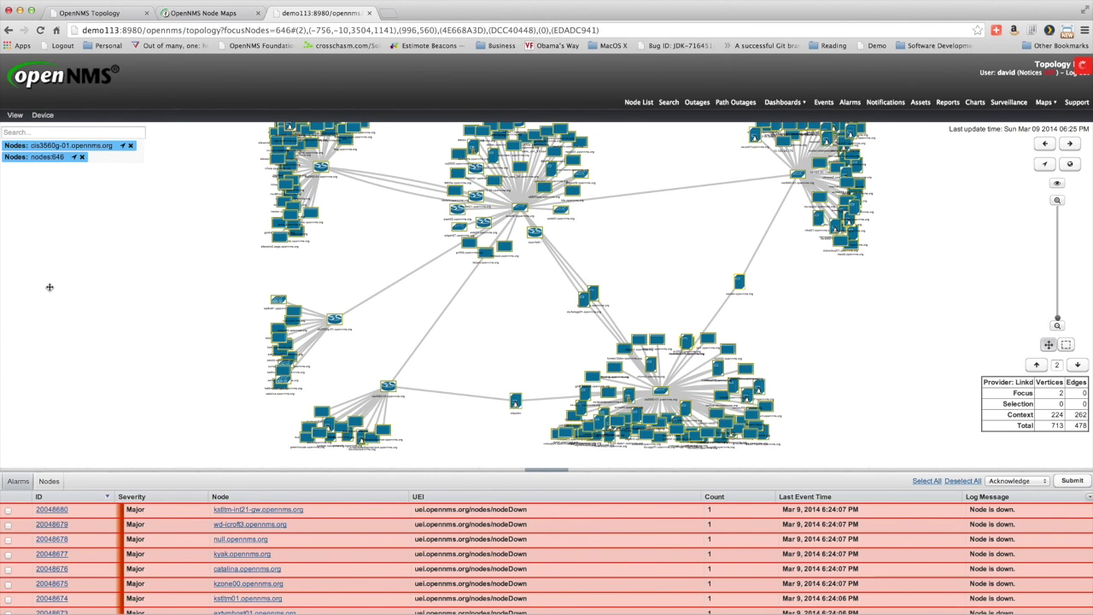
scroll(320, 580, "down", 1)
scroll(321, 580, "down", 3)
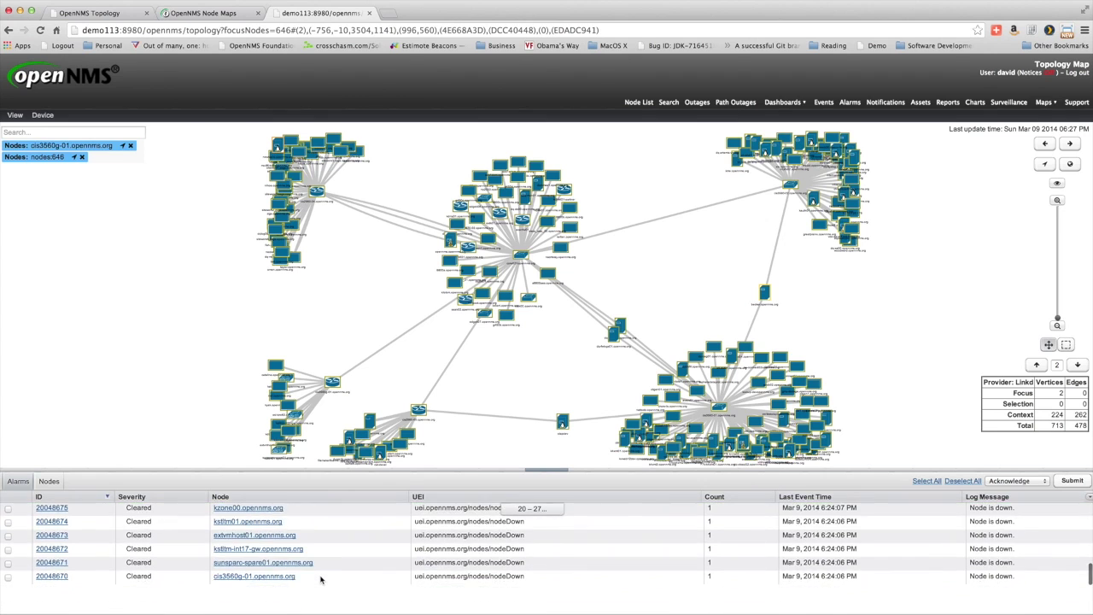
scroll(321, 580, "up", 3)
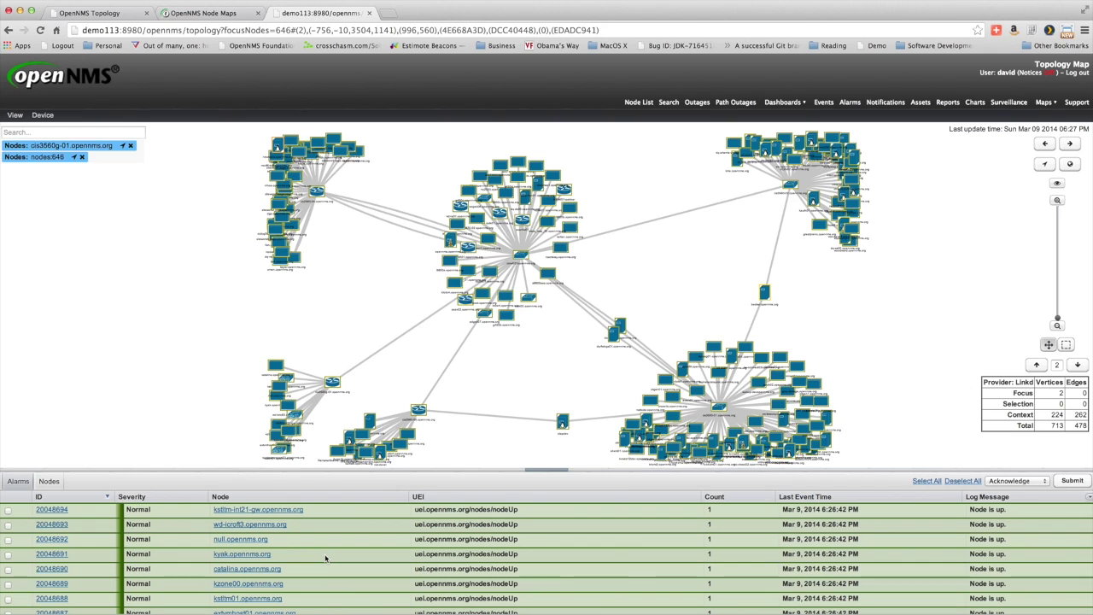
Run "./demo.sh clean" in the Terminal and refresh the Topology map.
key("super+Tab")
key("Up")
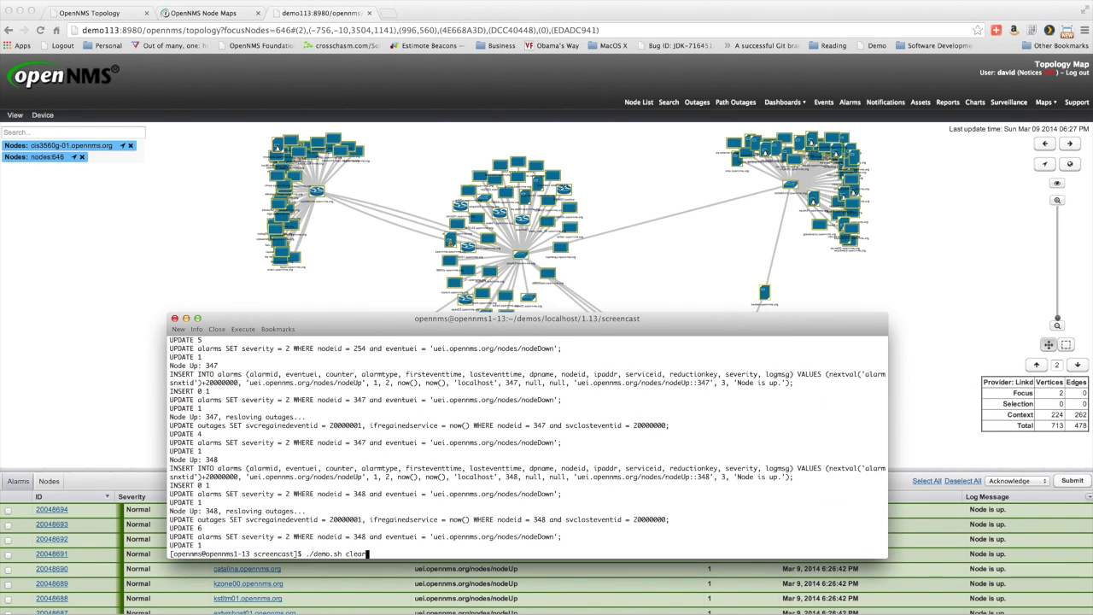
key("Return")
key("super+Tab")
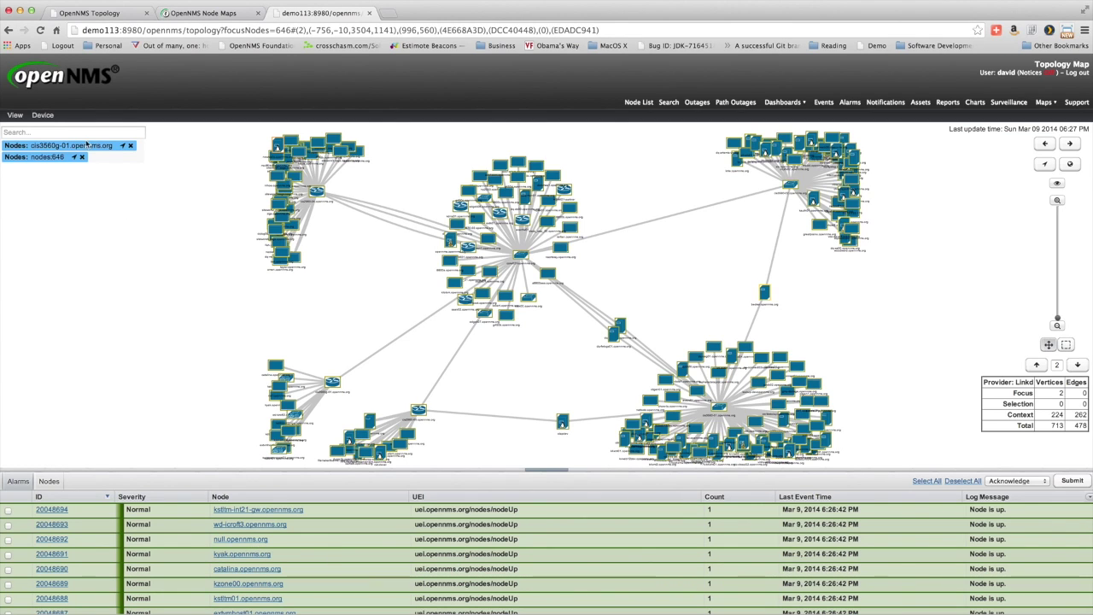
left_click(14, 115)
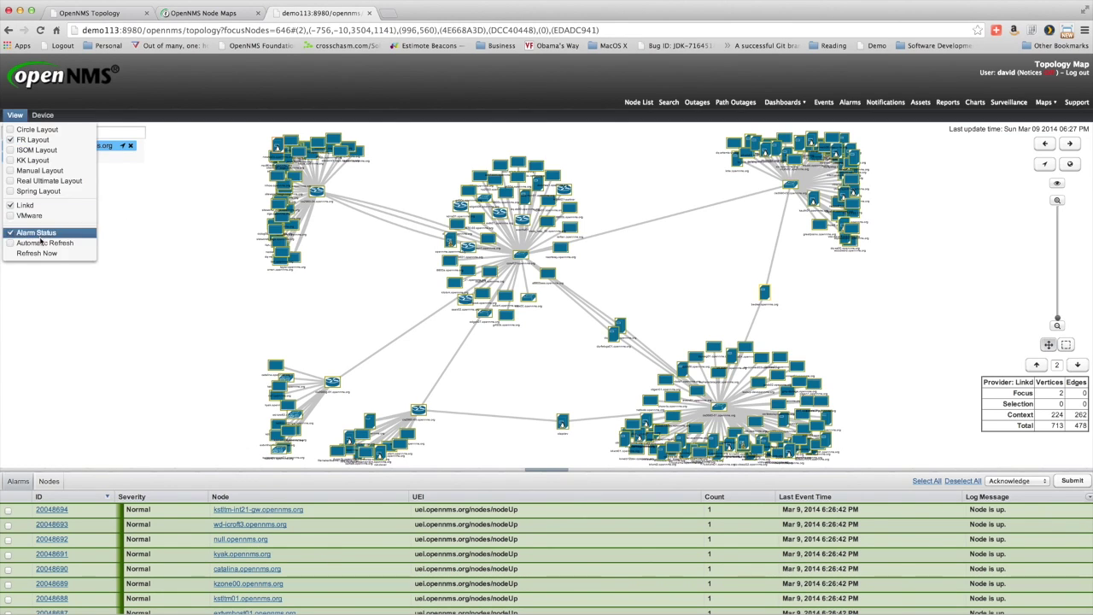
left_click(49, 257)
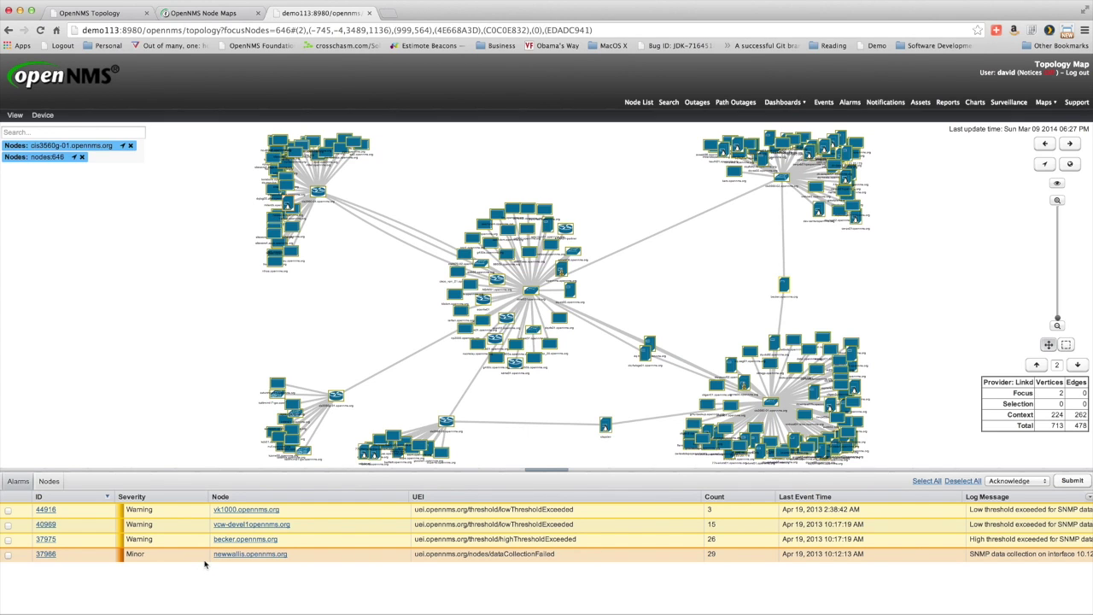
Run "./demo.sh down" in the Terminal and return to the Topology map.
key("super+Tab")
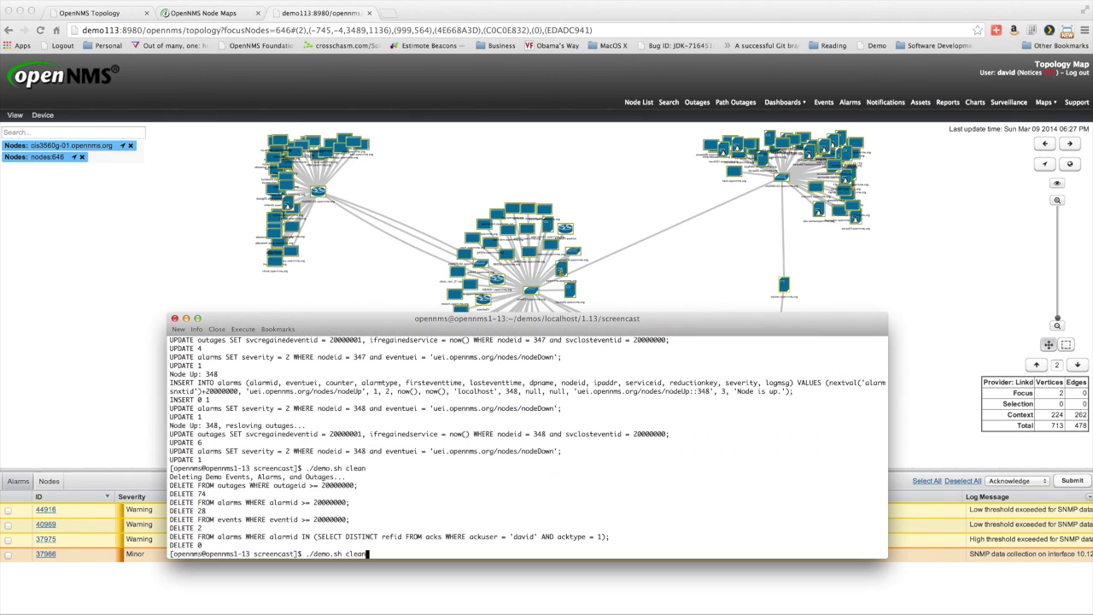
key("BackSpace")
key("BackSpace")
key("BackSpace")
type("own")
key("Return")
key("super+Tab")
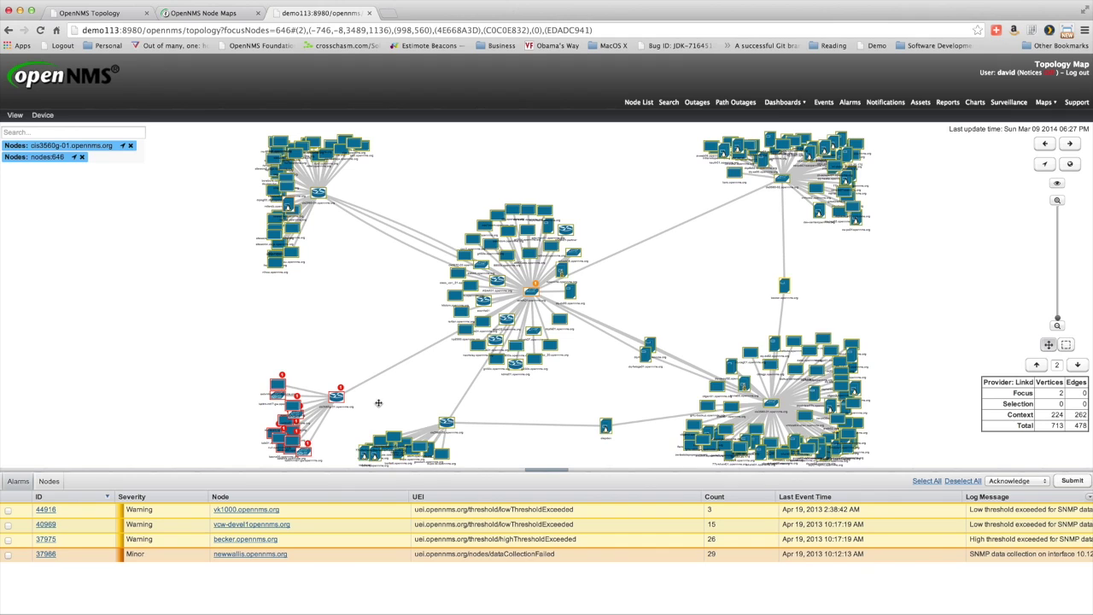
Center the map on the cis3560g-01.opennms.org node and select the group of affected nodes connected to it.
mouse_move(339, 400)
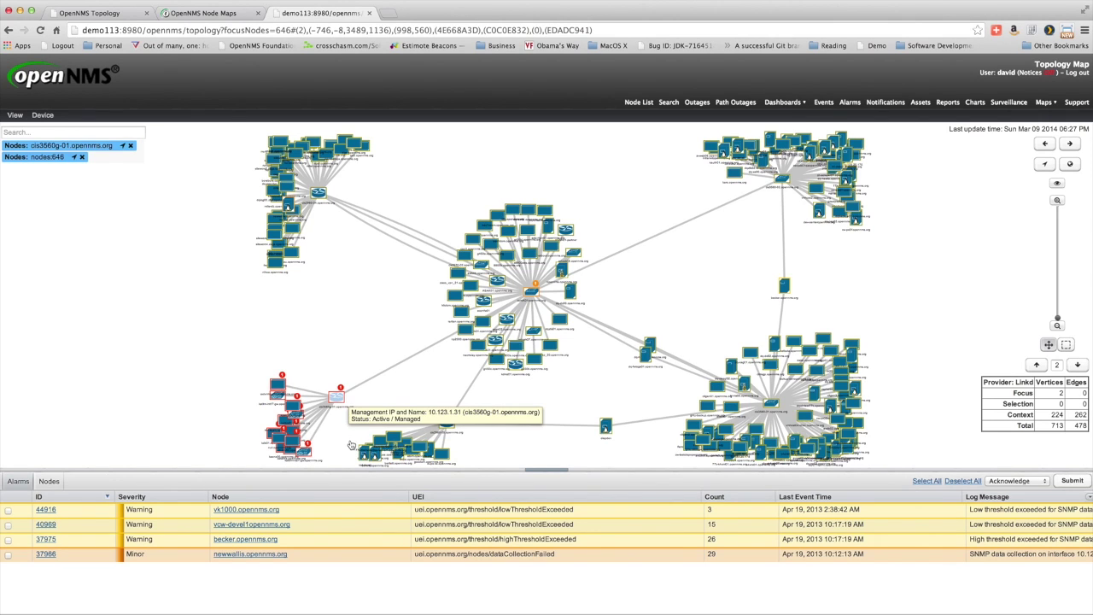
left_click(339, 400)
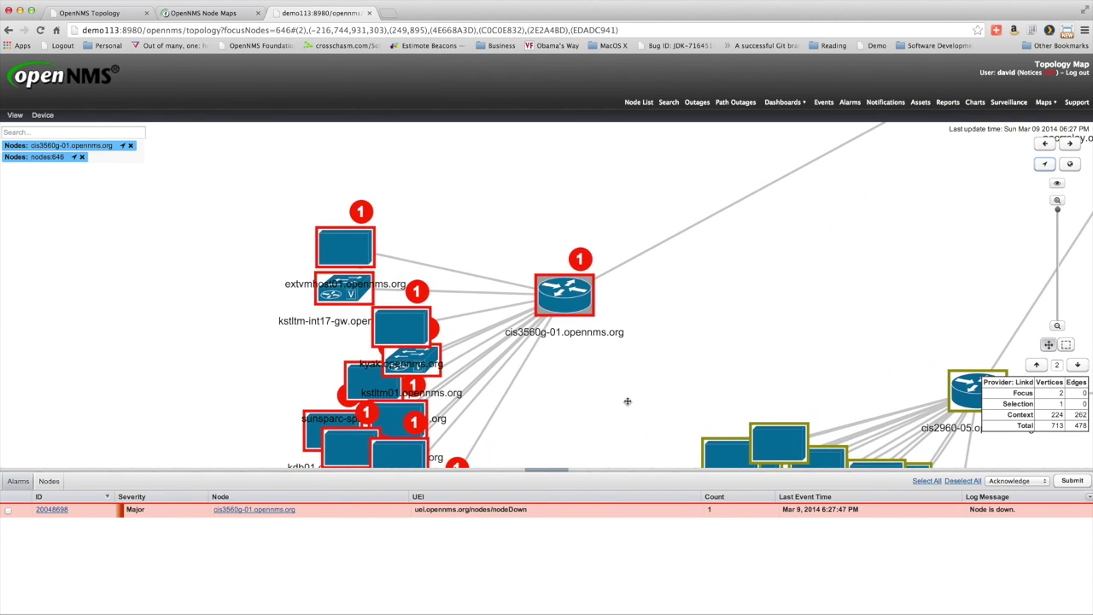
left_click_drag(586, 385, 577, 349)
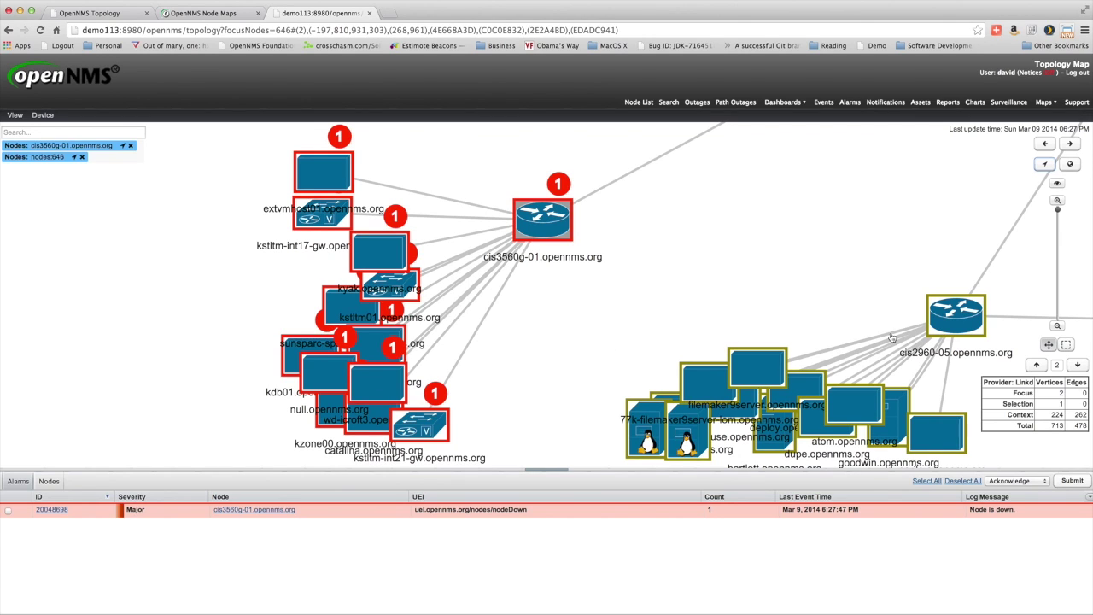
left_click(1065, 344)
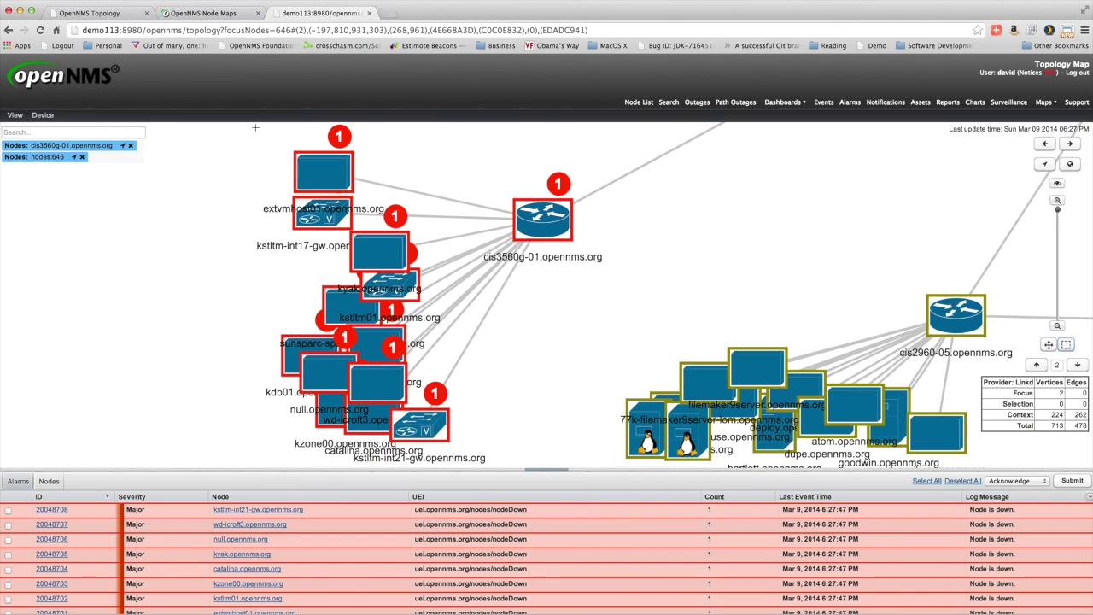
left_click_drag(226, 127, 600, 464)
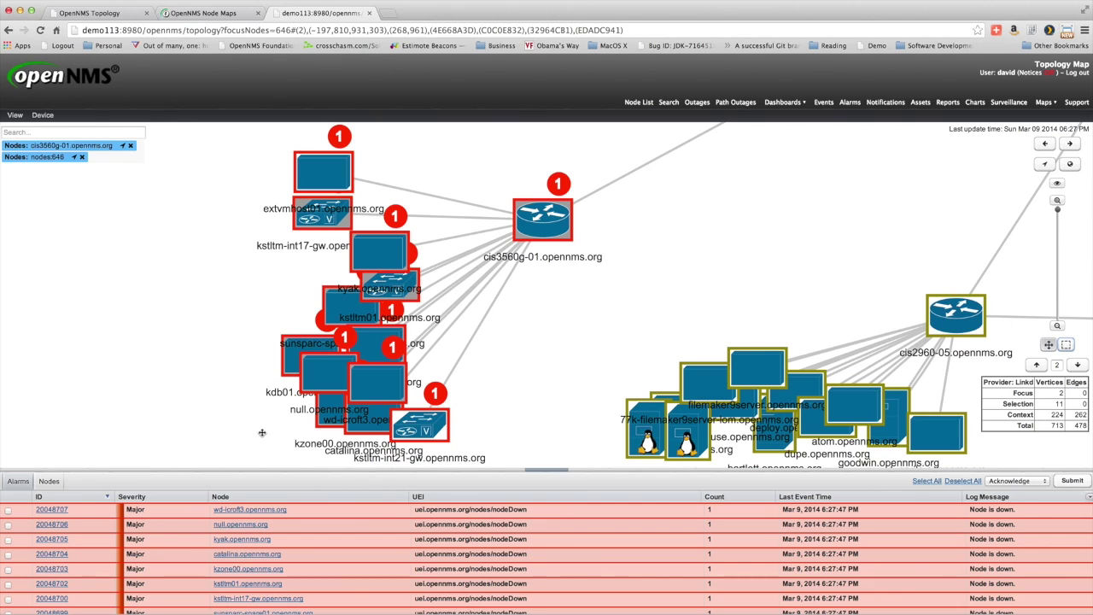
Add the extvmhost01.opennms.org node to the focus and acknowledge all alarms listed for the selected nodes.
right_click(419, 431)
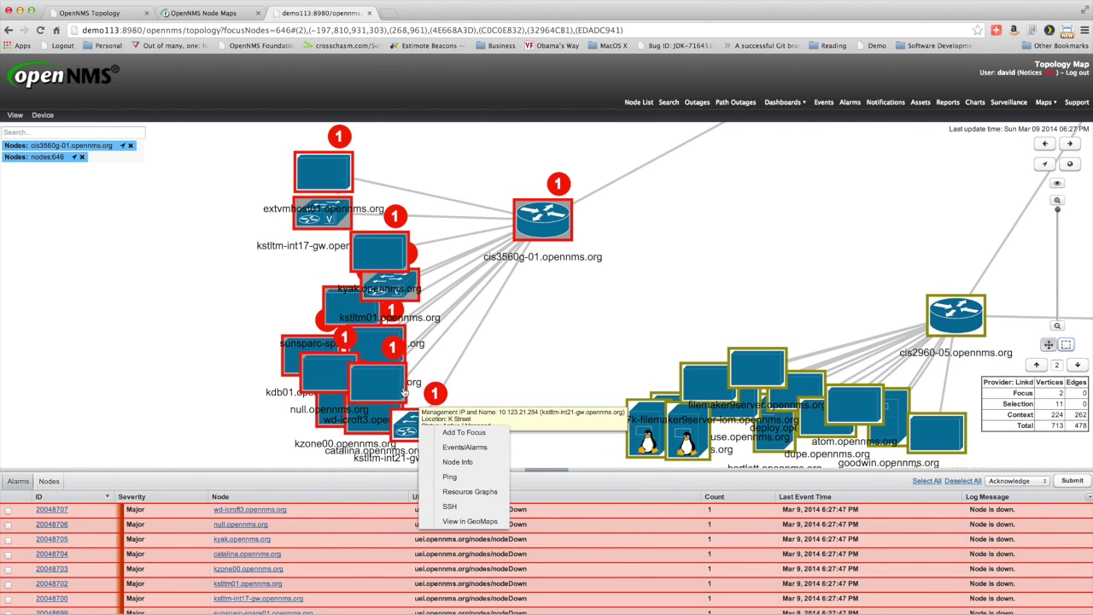
right_click(337, 176)
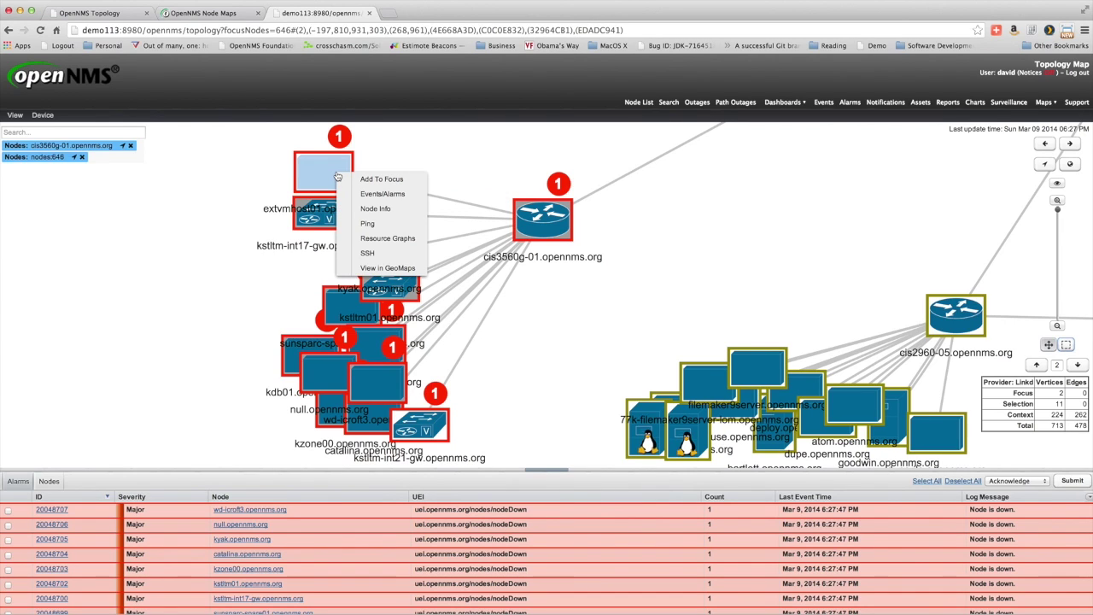
left_click(338, 177)
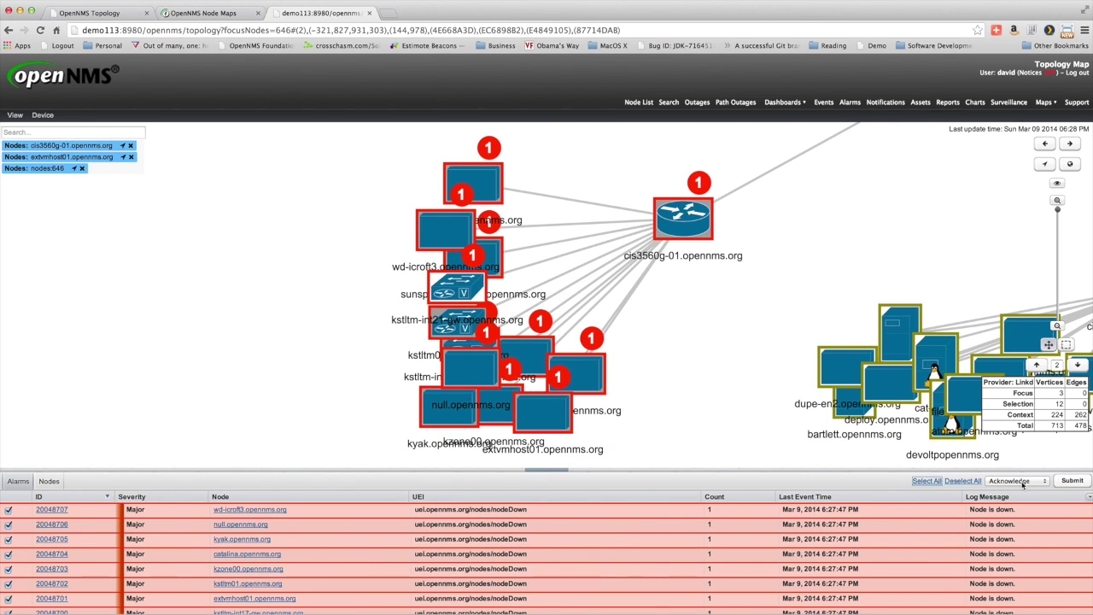
left_click(1073, 481)
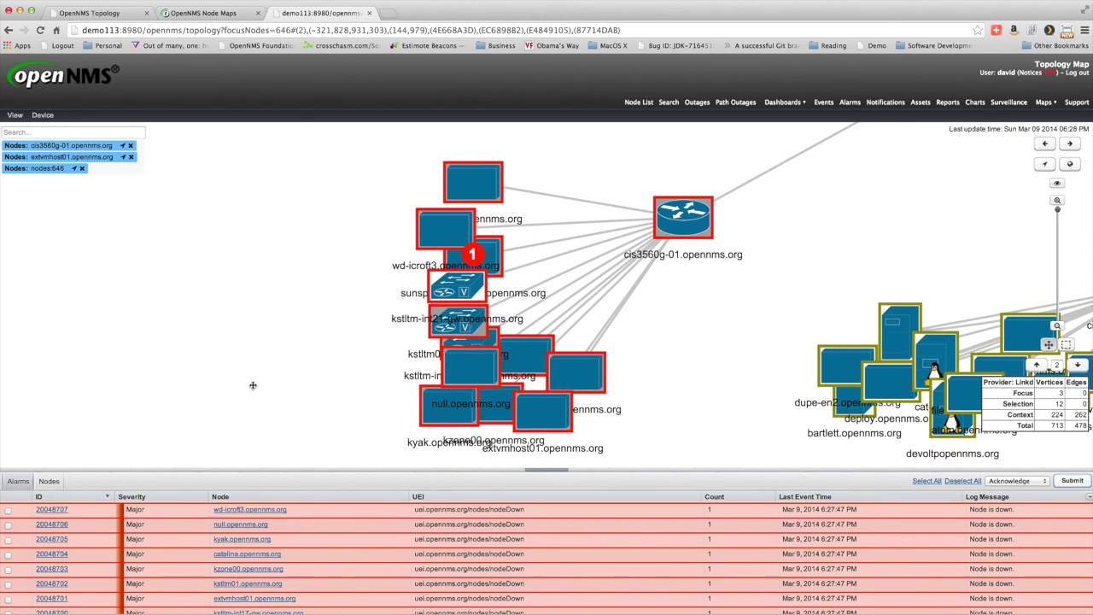
Acknowledge the kstltm-int21-gw.opennms.org alarm from the node's Events/Alarms window and review the alarm's details.
mouse_move(442, 291)
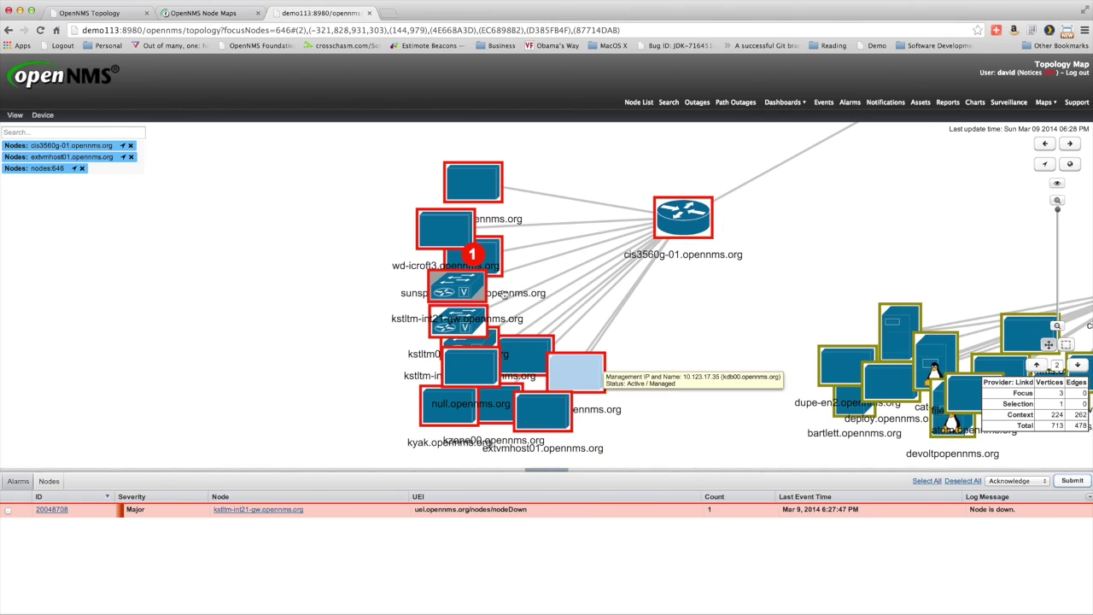
right_click(476, 283)
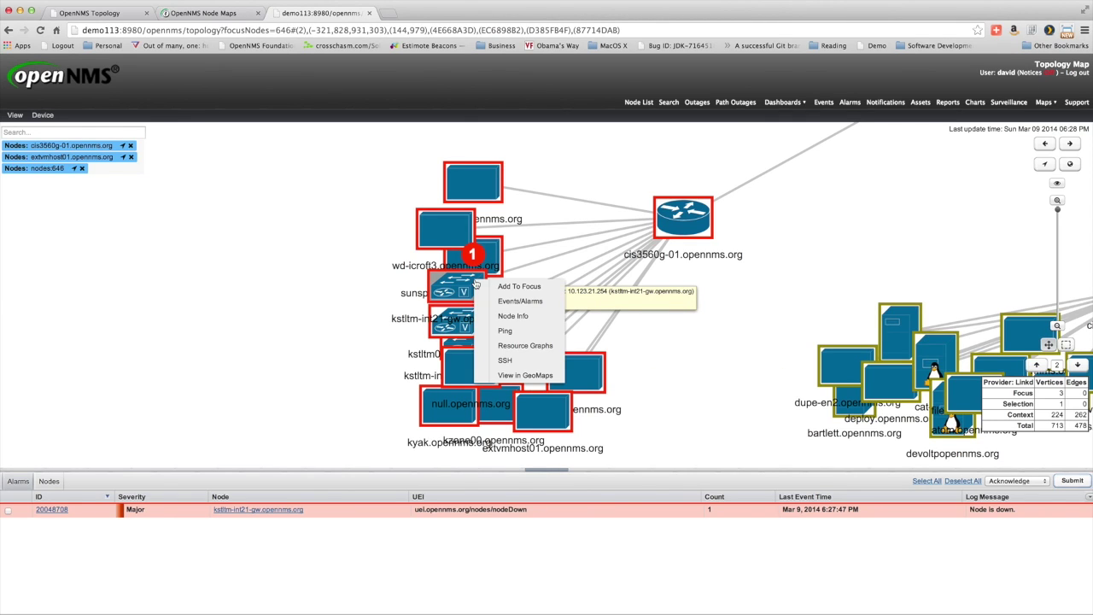
left_click(513, 305)
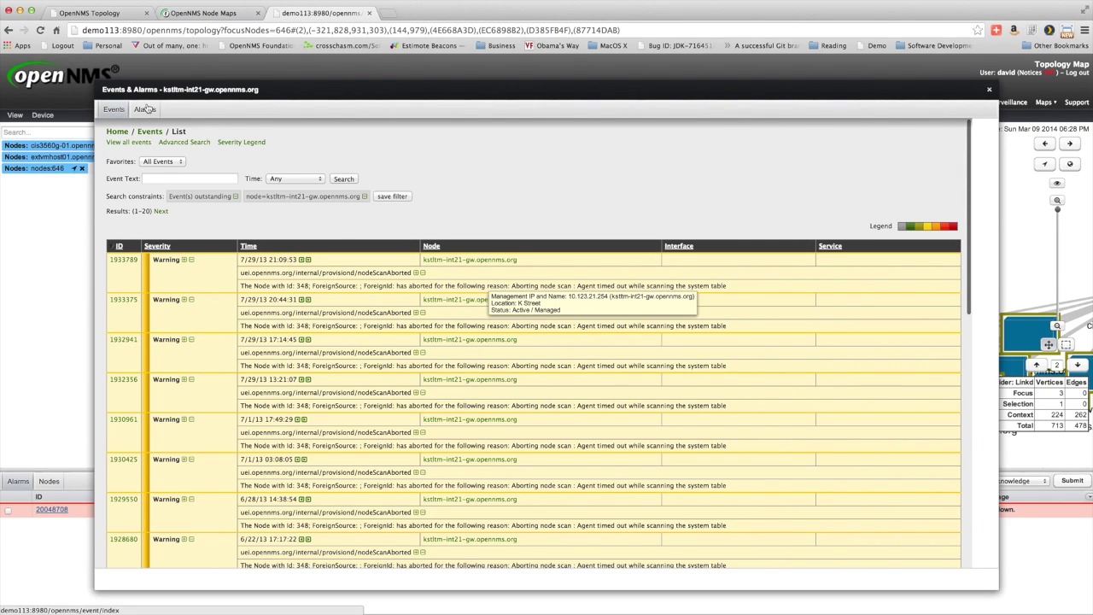
left_click(145, 111)
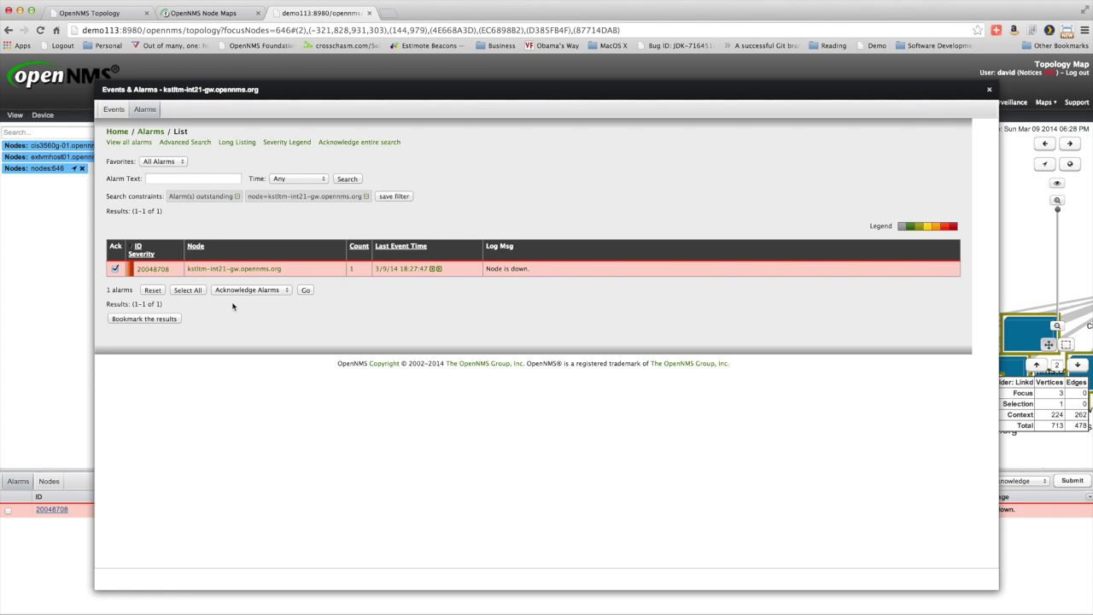
left_click(305, 290)
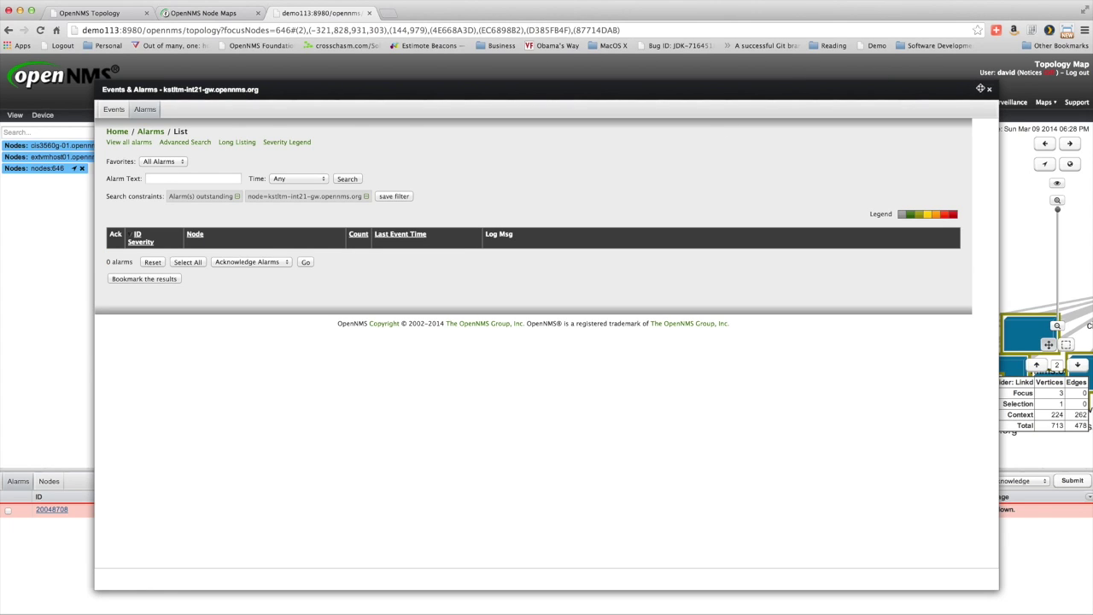
left_click(989, 96)
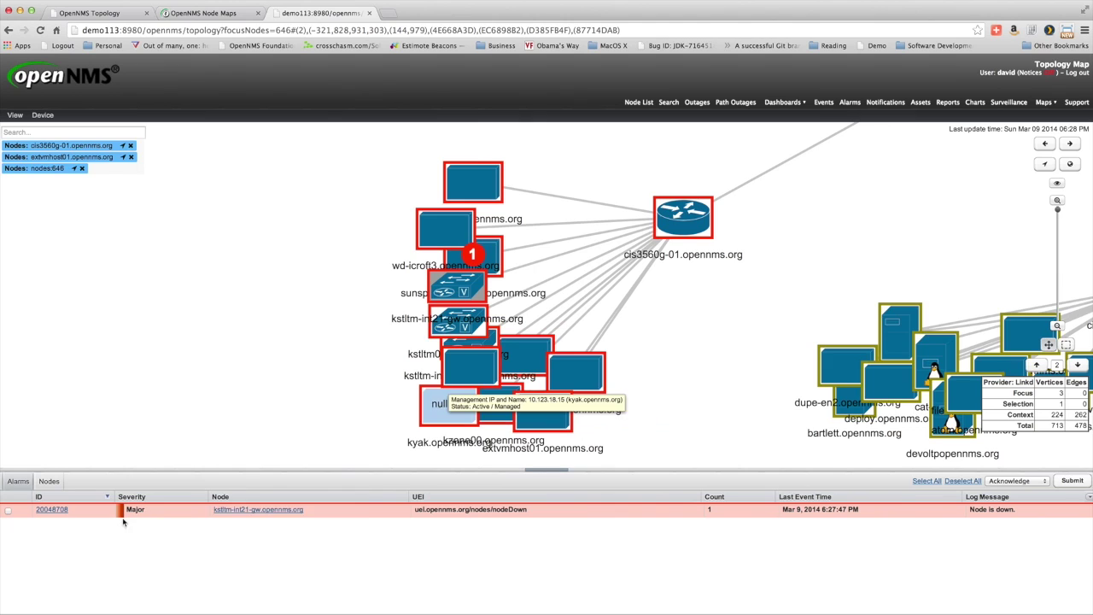
left_click(59, 512)
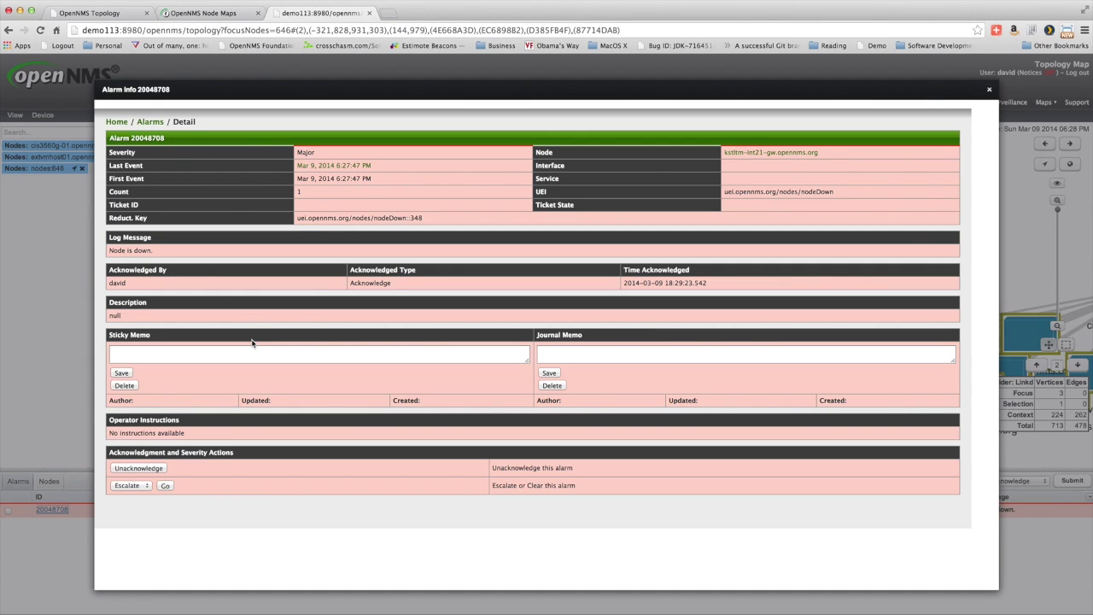
left_click(990, 91)
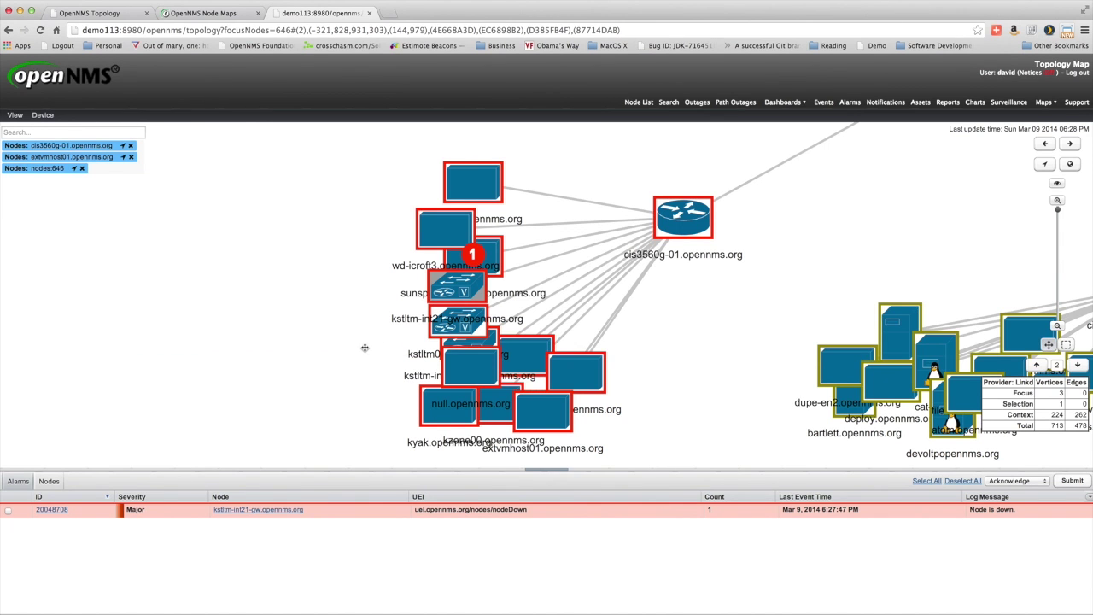